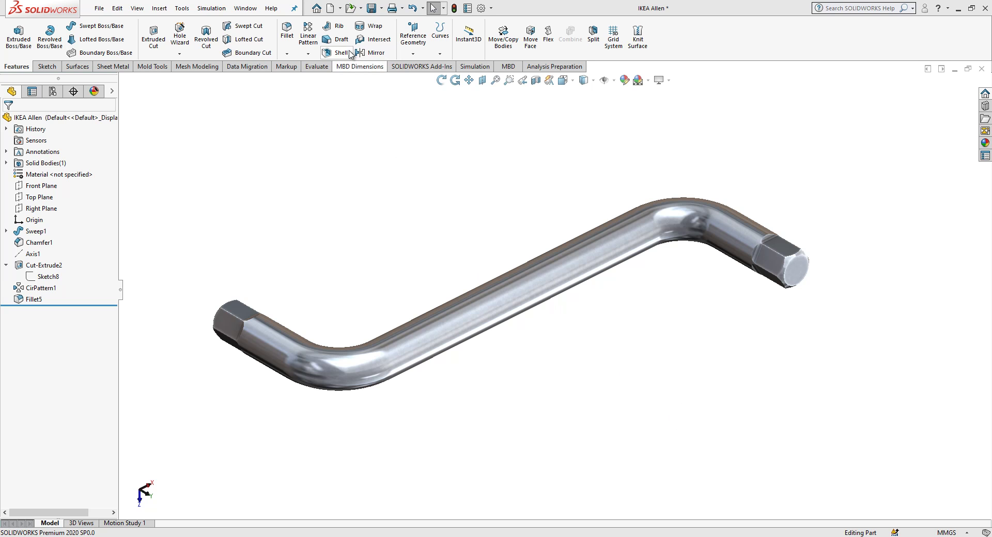
Create a new blank part, Part1, and start Sketch1 on the Top Plane.
click(329, 8)
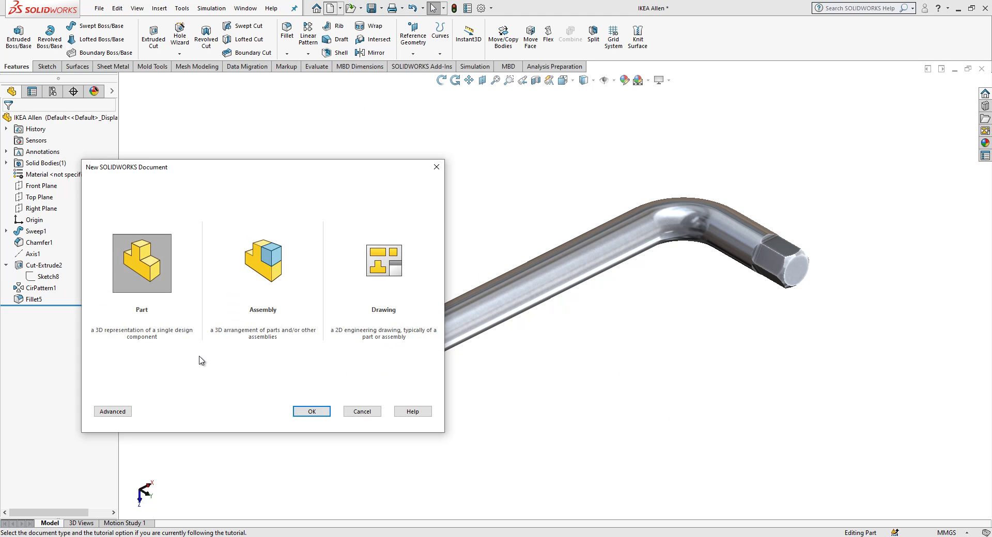
click(311, 411)
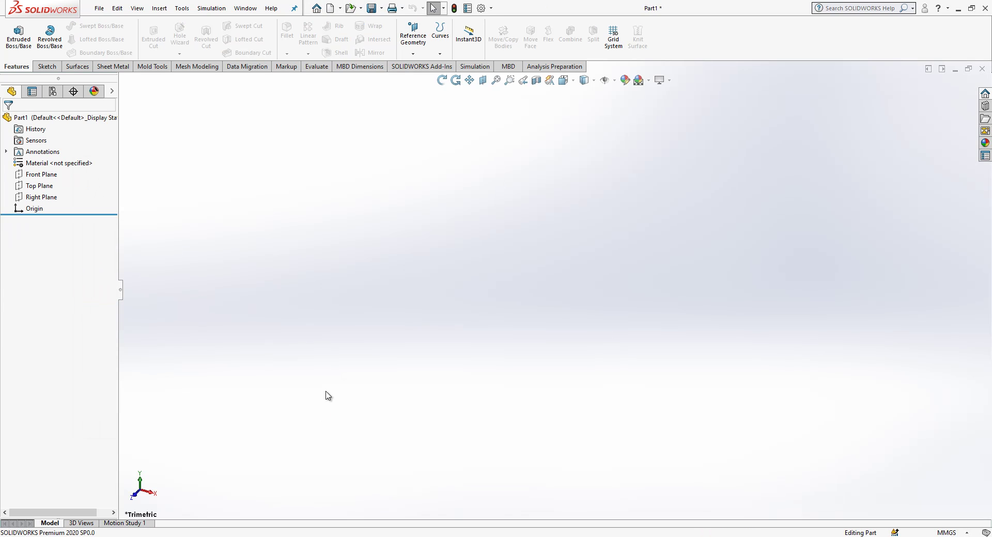
click(50, 187)
click(104, 169)
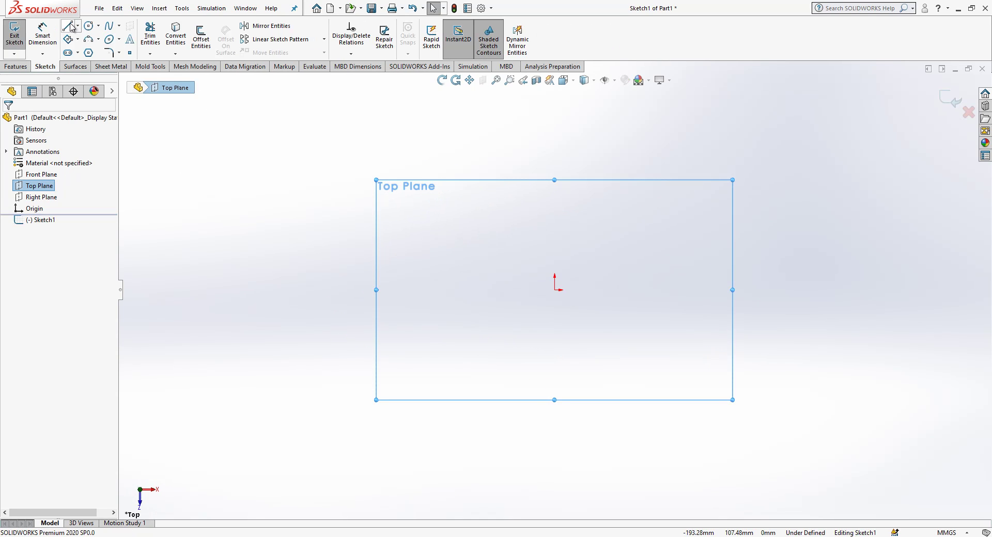
Draw a connected vertical, horizontal, vertical Z-shaped line path.
click(73, 31)
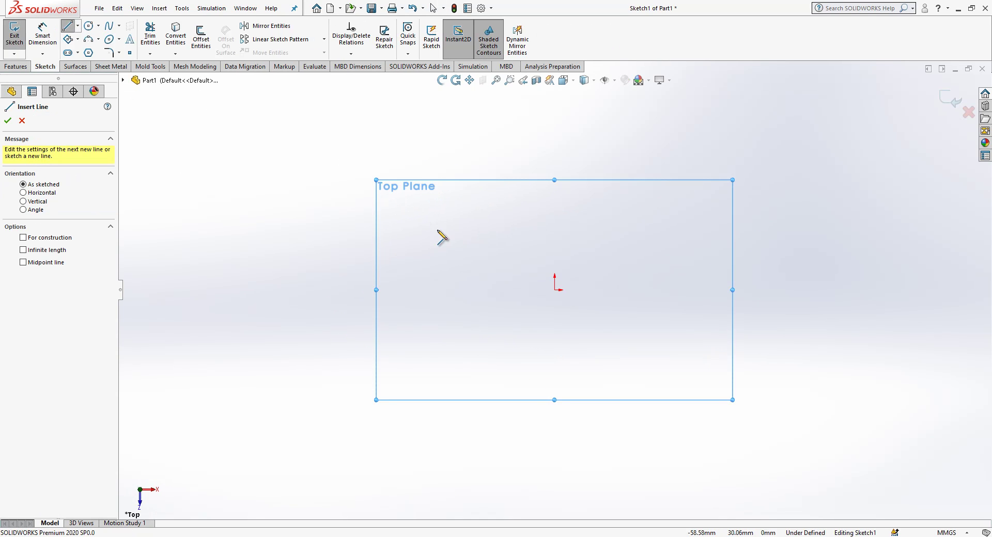
click(443, 188)
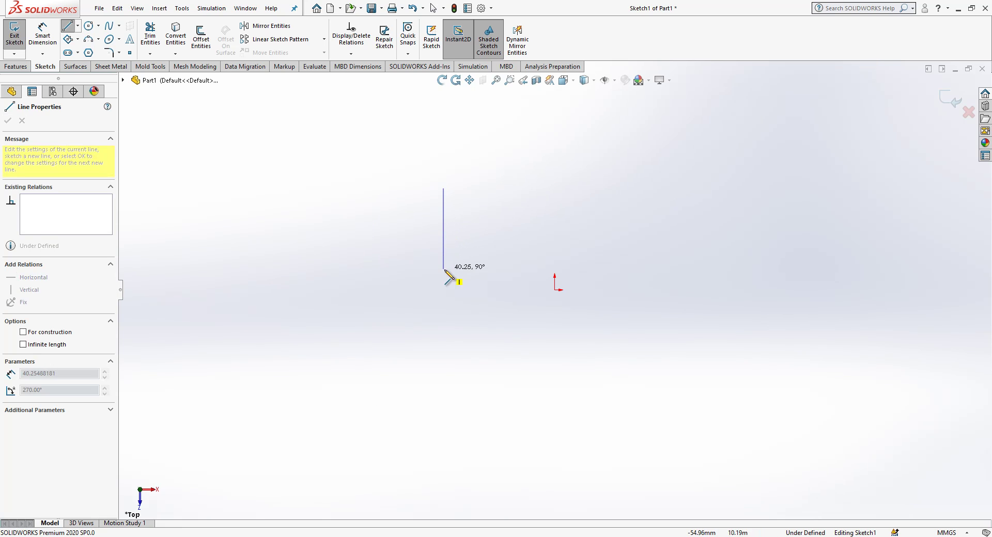
click(443, 289)
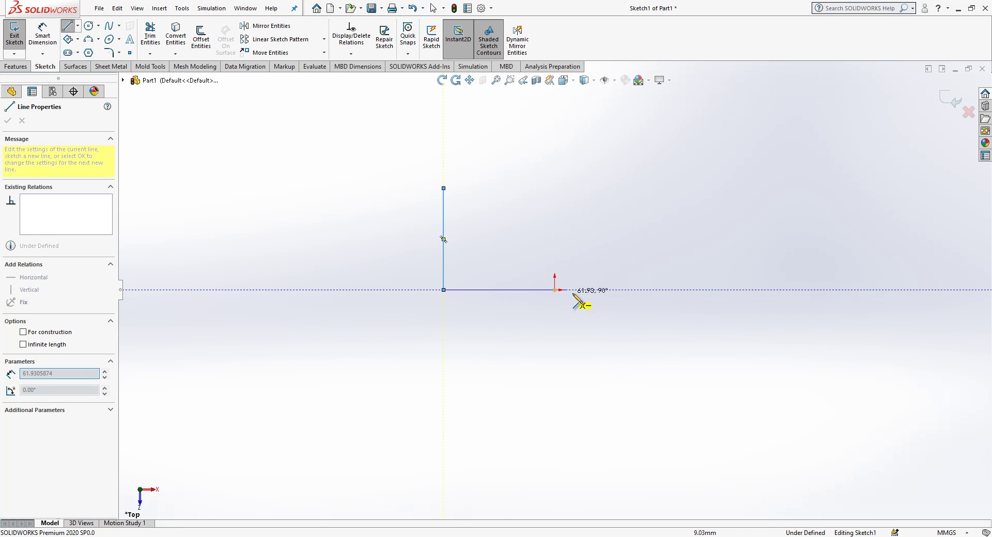
click(692, 290)
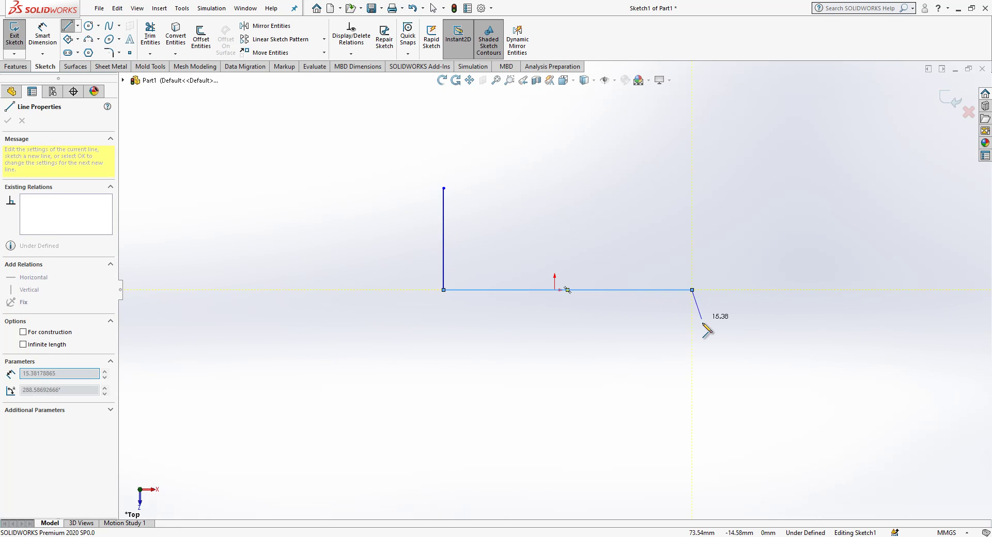
click(693, 395)
key(Escape)
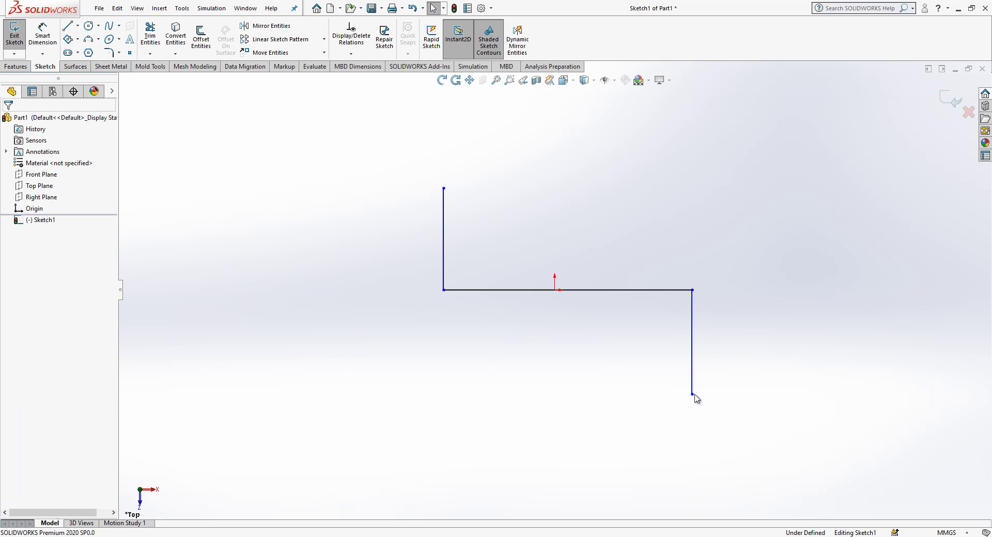
Make both vertical legs equal and put the horizontal line's midpoint on the origin.
click(443, 247)
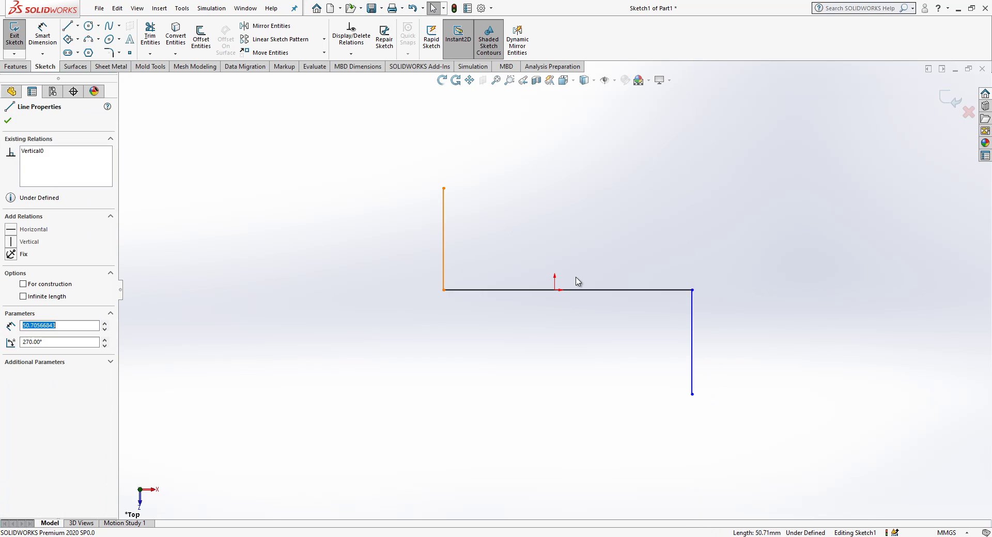
ctrl+click(692, 327)
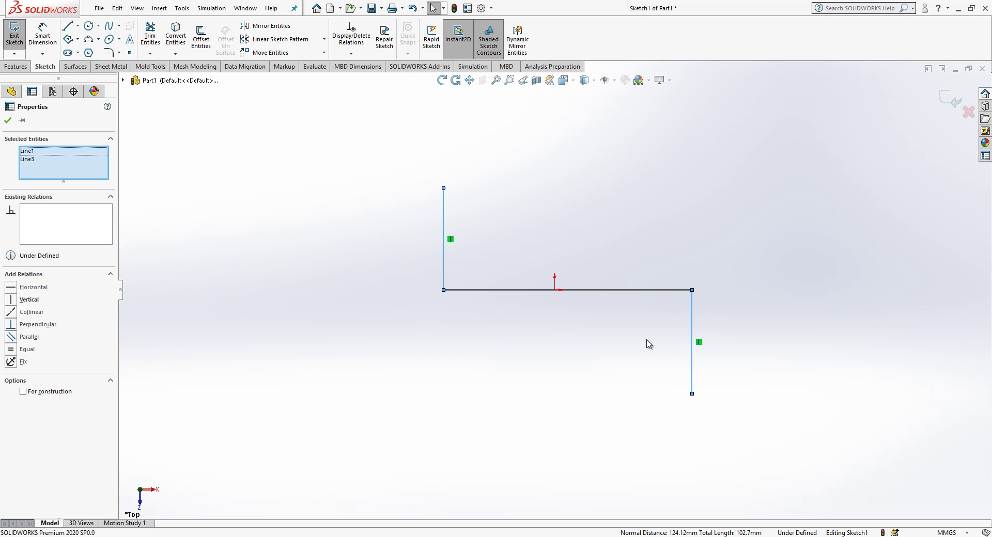
click(28, 350)
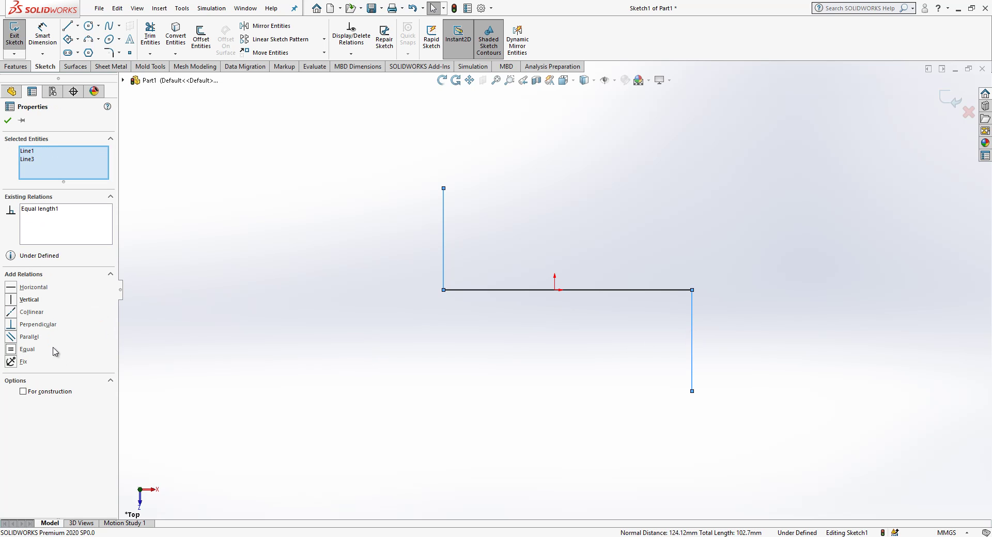
click(442, 350)
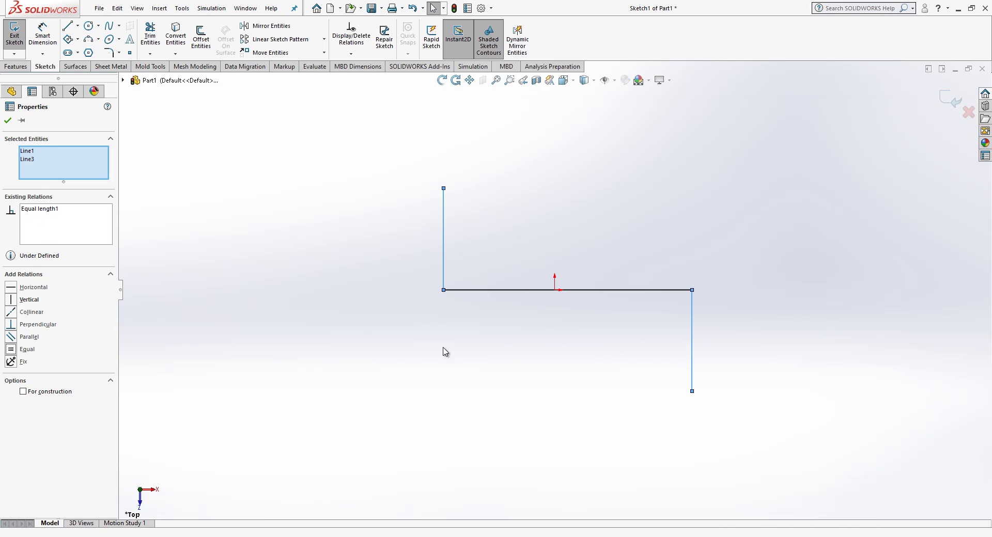
click(591, 291)
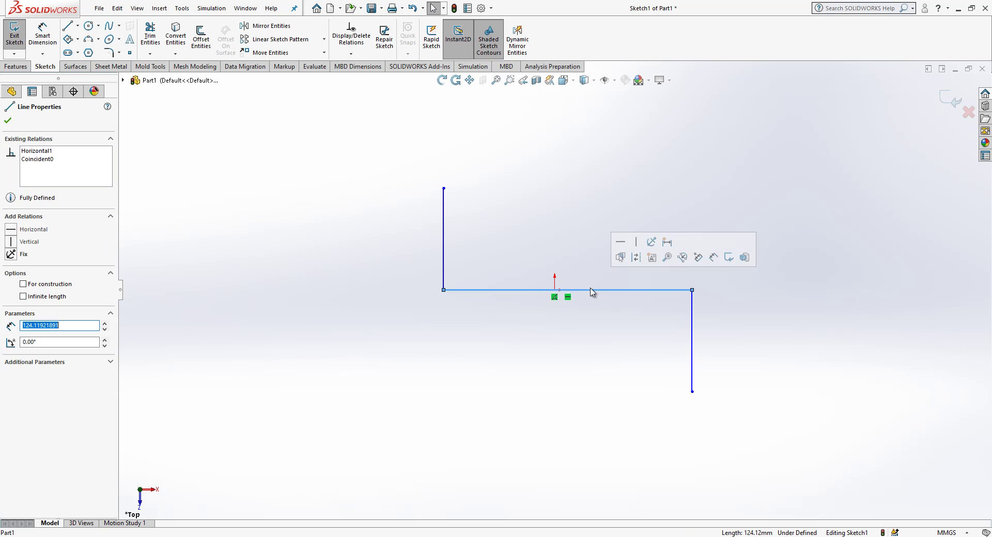
ctrl+click(554, 290)
click(87, 289)
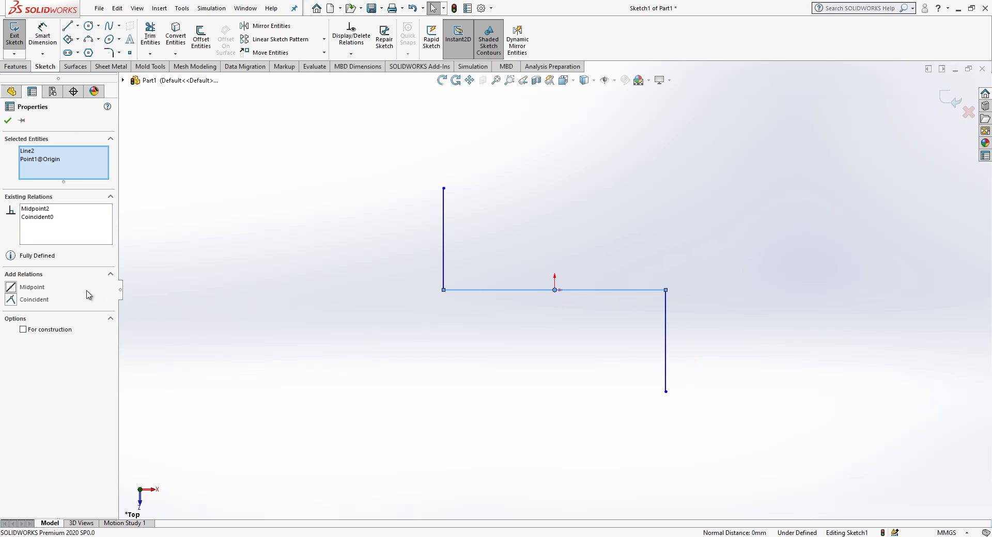
Dimension the left vertical leg to 17.5 mm and the horizontal line to 50 mm.
click(332, 318)
key(d)
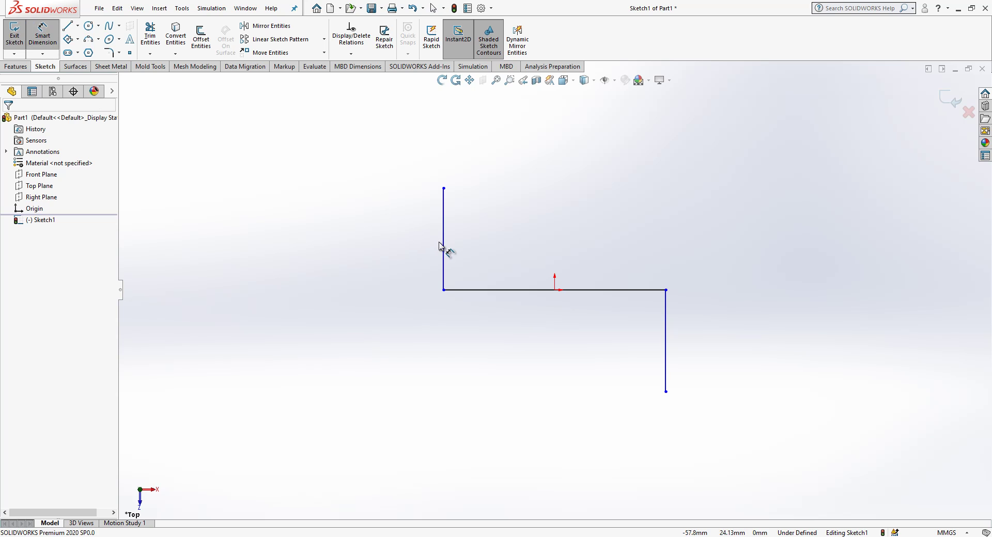
click(444, 249)
click(394, 252)
text(17)
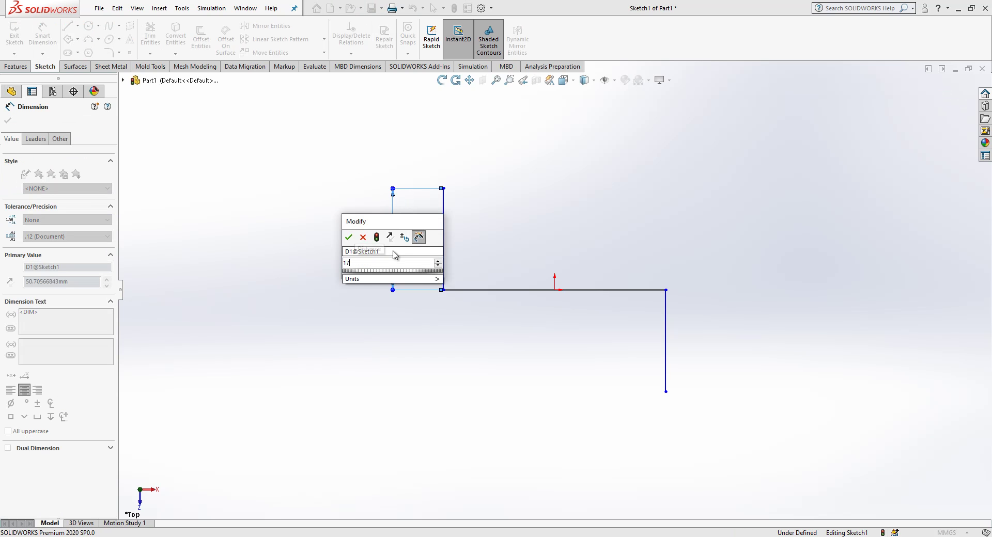
text(.5)
key(Return)
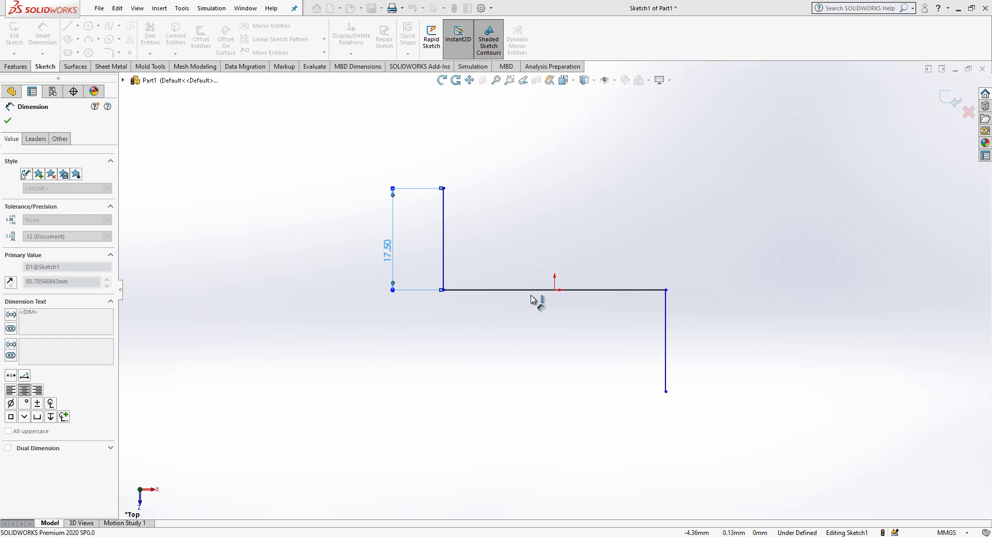
click(531, 295)
click(535, 349)
text(50)
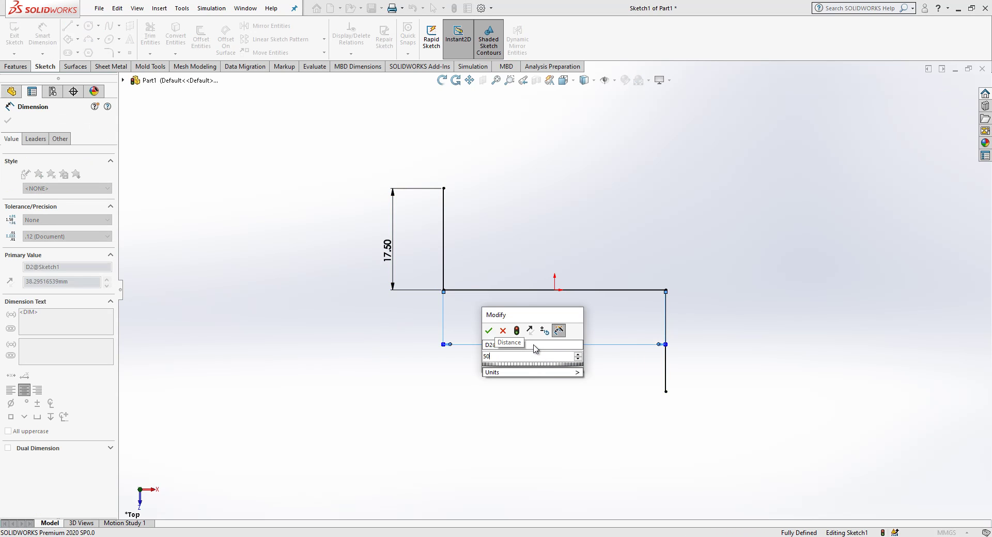
key(Return)
Fillet both corners of the Z-path with 6 mm sketch fillets, dropping conflicting relations.
click(279, 247)
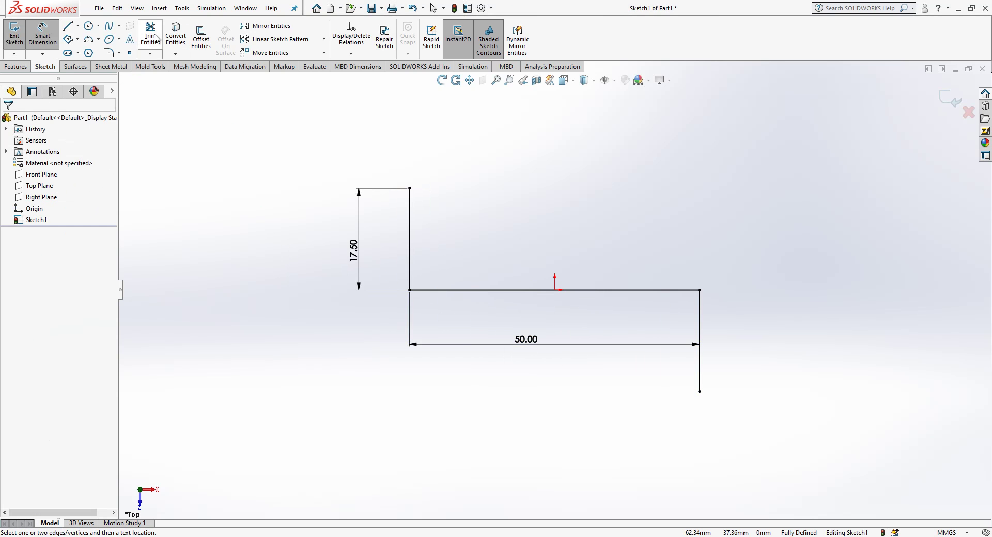
click(112, 53)
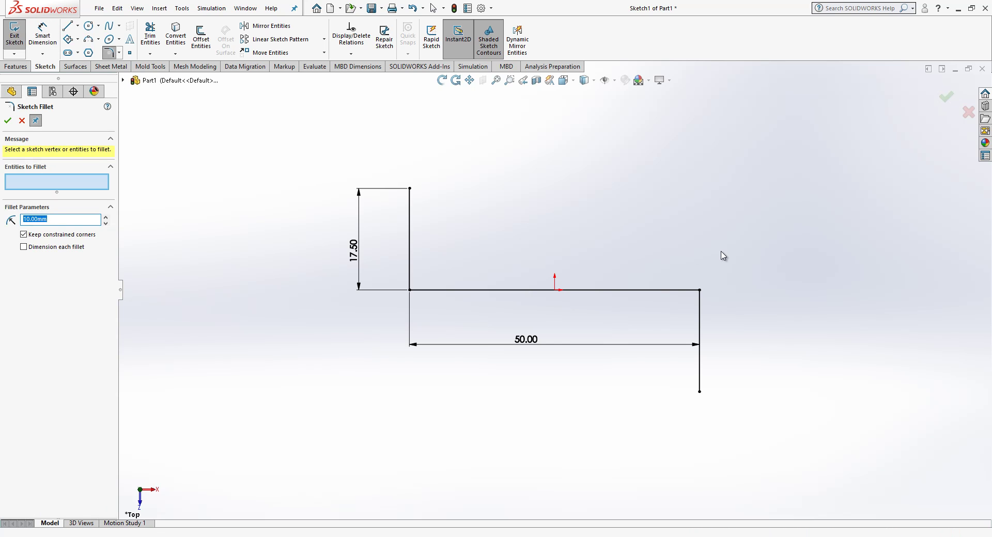
mouse_move(720, 251)
mouse_down()
mouse_move(428, 350)
mouse_move(385, 340)
mouse_up()
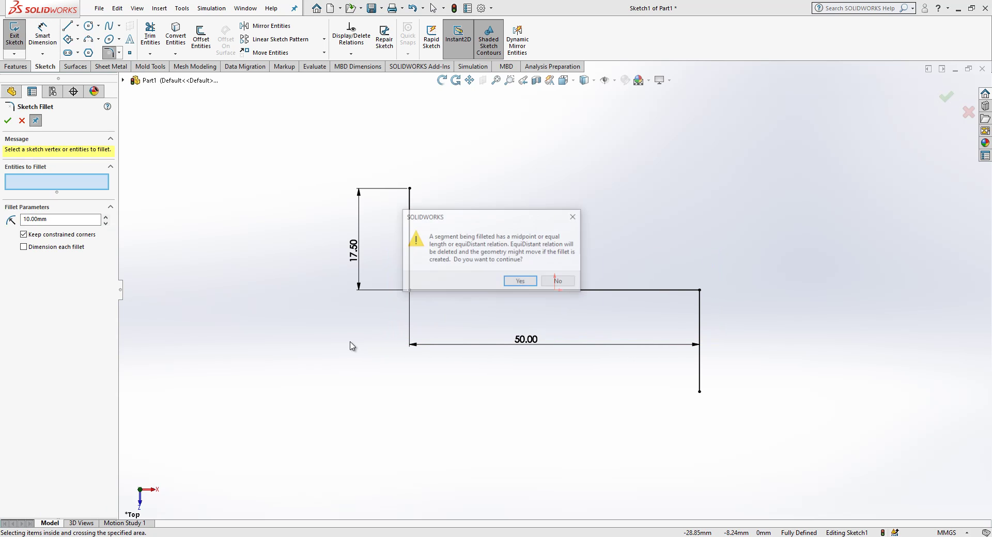
click(518, 284)
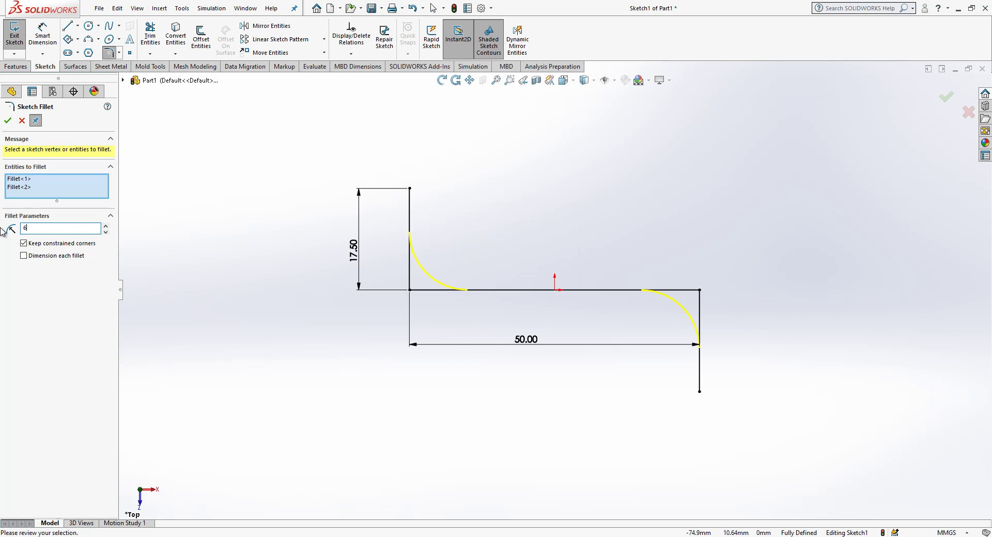
key(Return)
key(Escape)
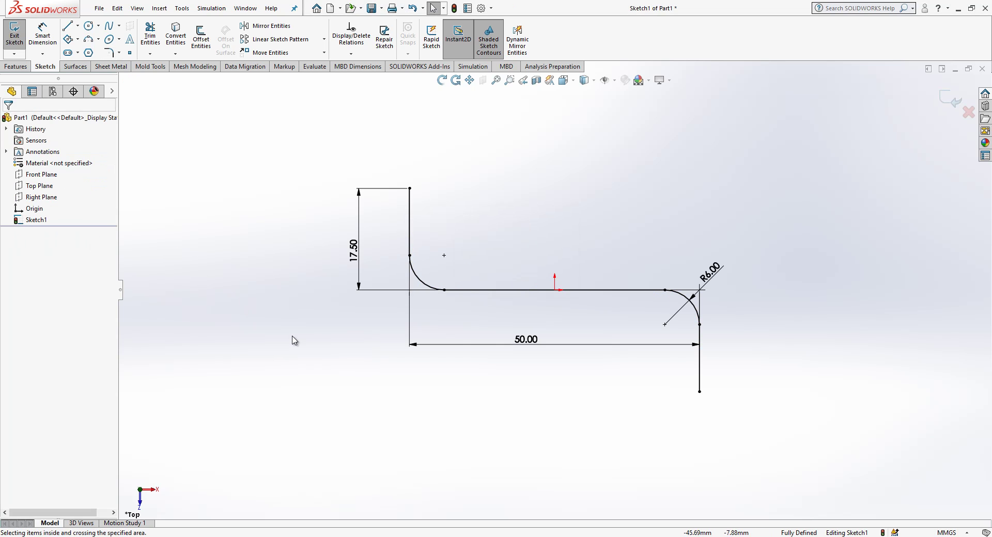
mouse_move(442, 402)
middle_down()
mouse_move(472, 217)
mouse_move(509, 316)
mouse_move(635, 306)
middle_up()
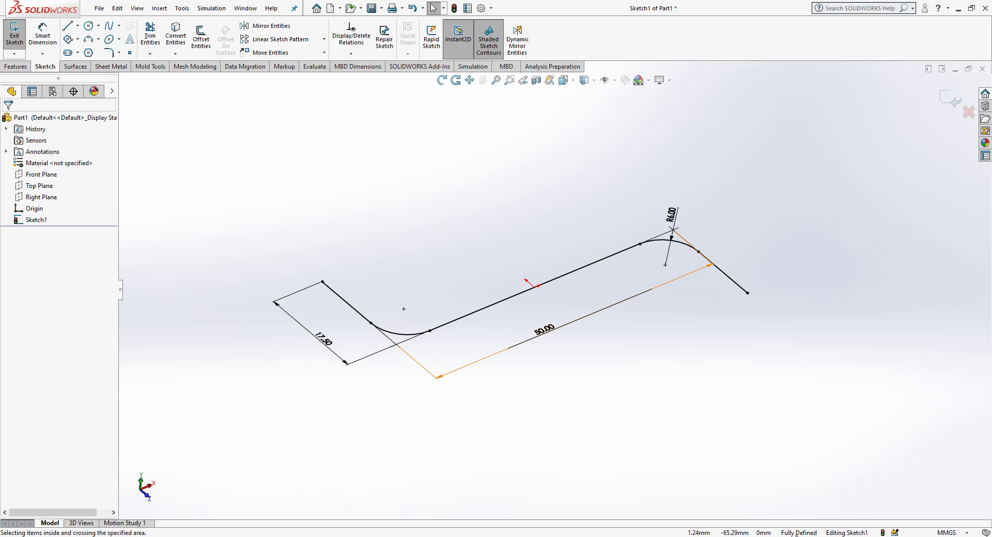
Exit the sketch and sweep a 4.6 mm circular profile along the path.
click(949, 98)
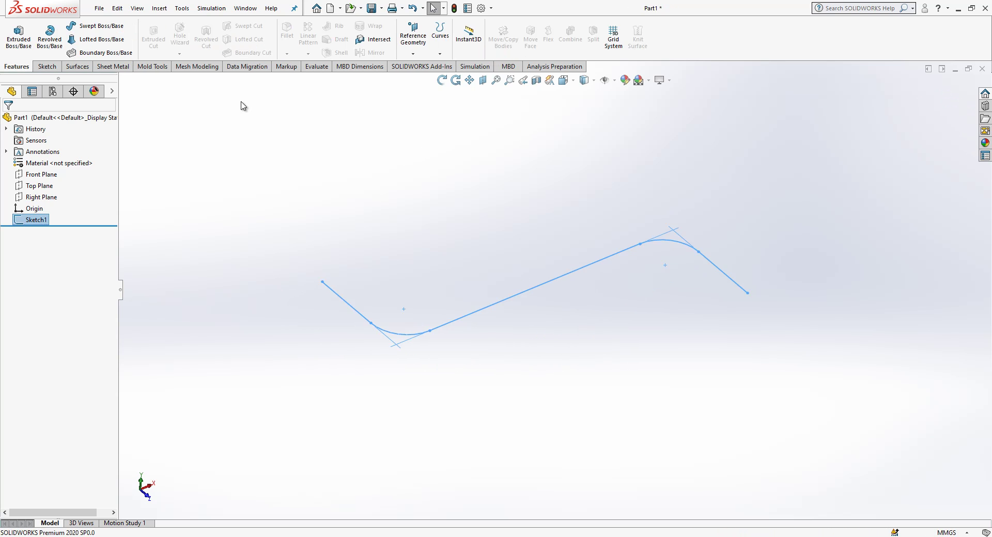
click(99, 30)
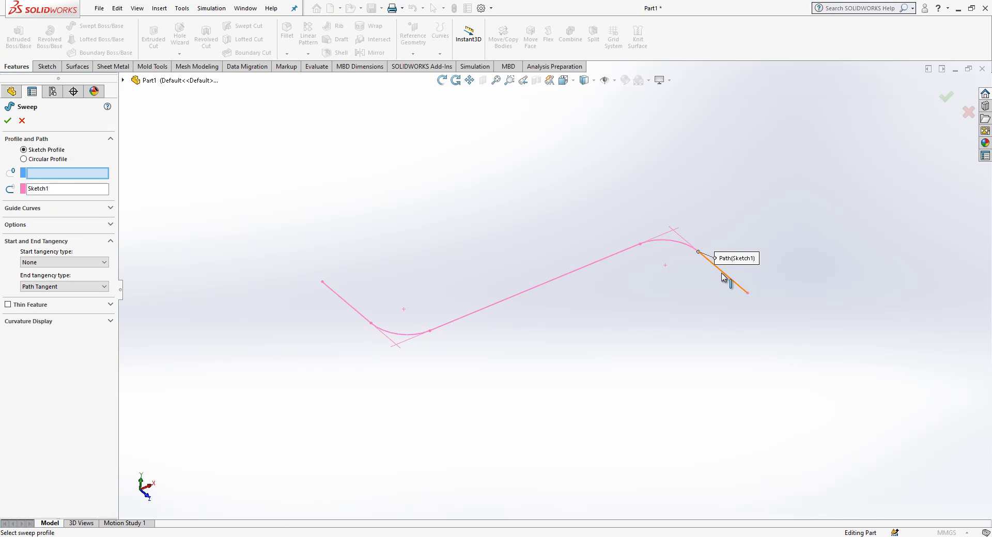
click(52, 161)
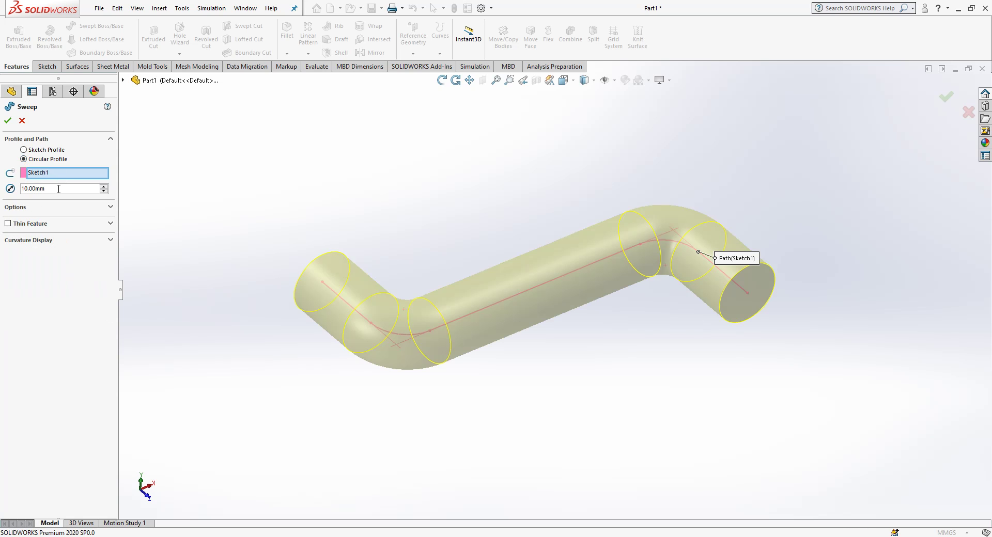
text(4.6)
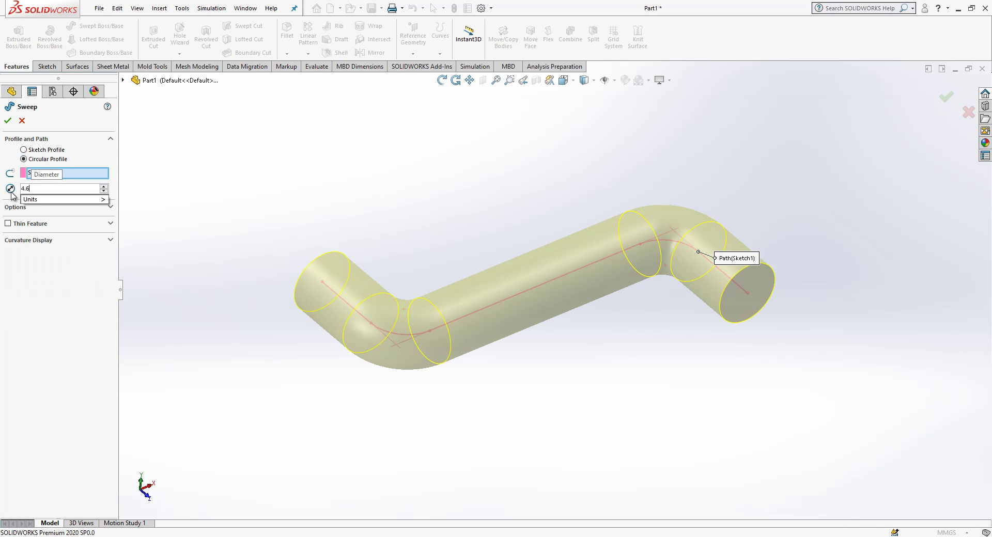
key(Return)
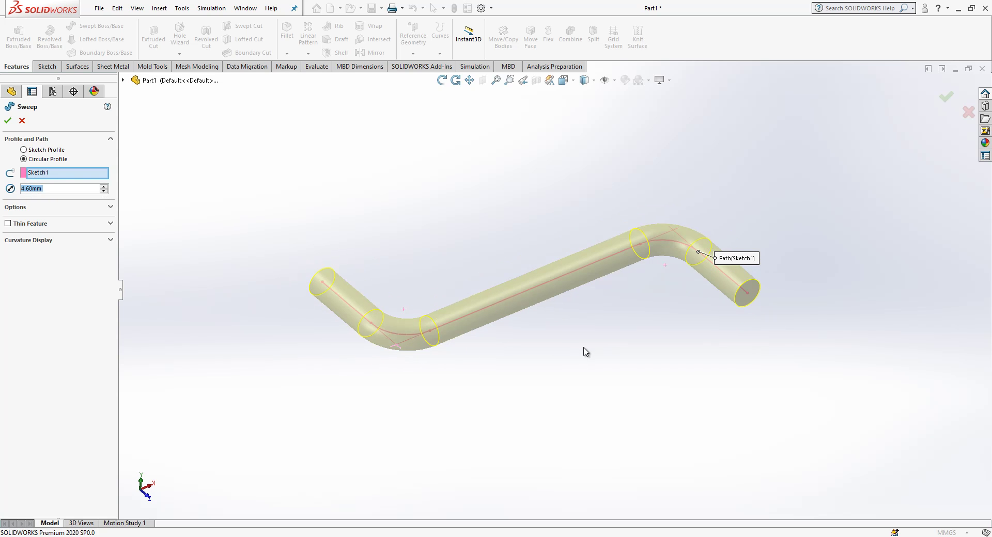
key(Return)
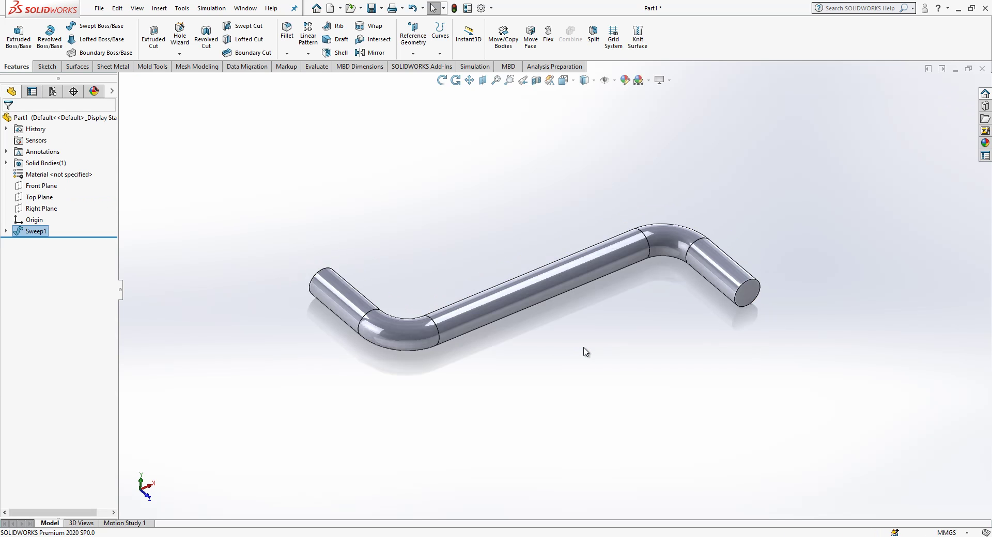
scroll(608, 333, down, 2)
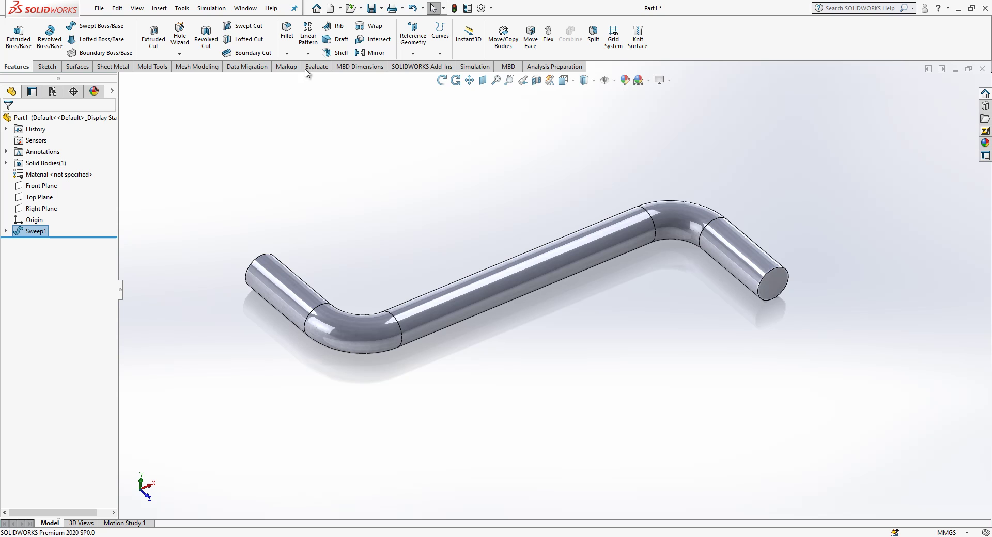
Chamfer the rod's left and right circular end edges by 0.5 mm.
click(287, 53)
click(308, 87)
text(05)
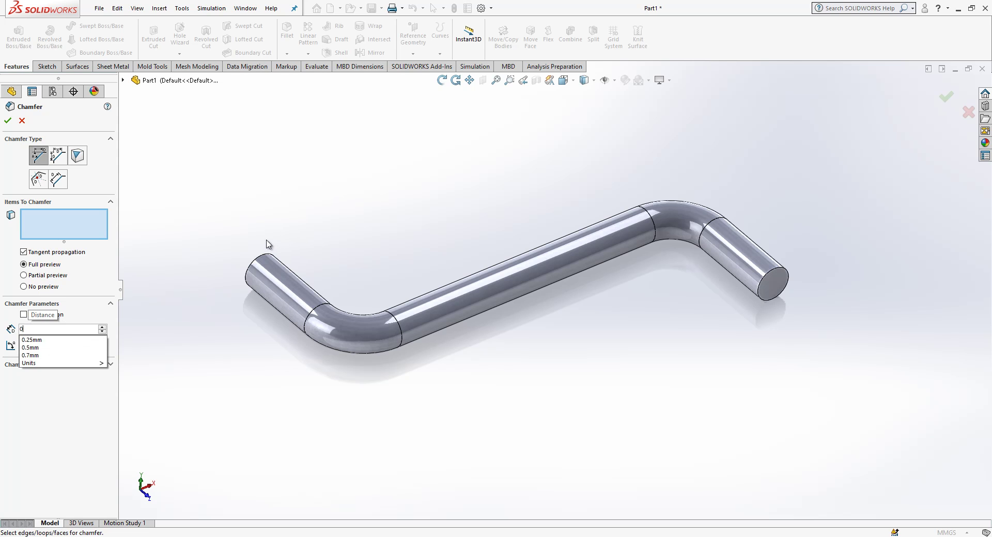
key(Return)
click(260, 257)
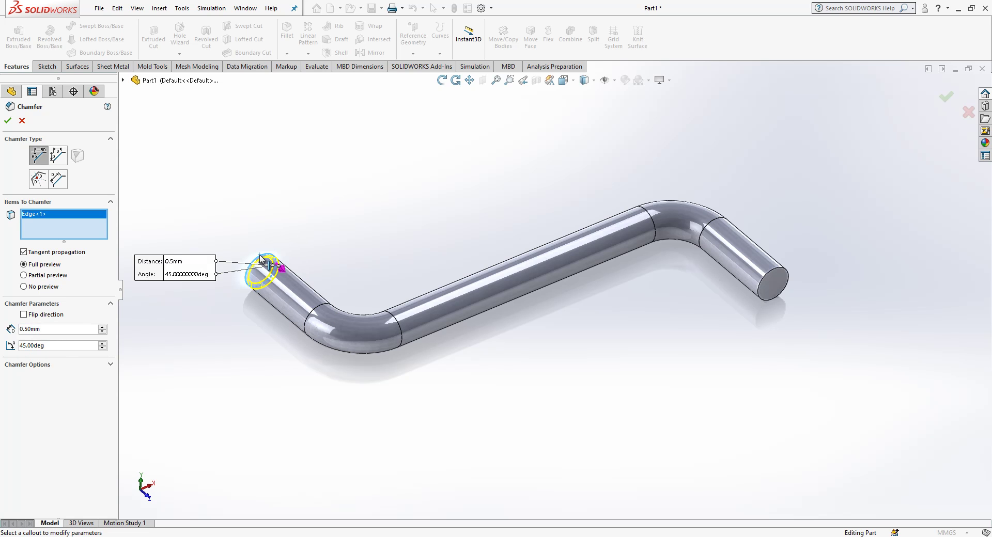
click(782, 273)
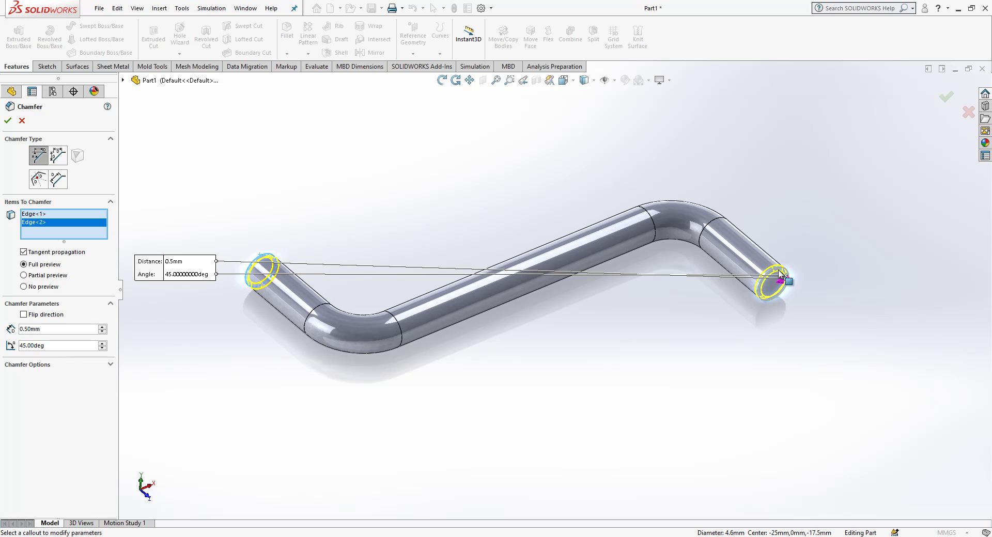
right_click(766, 337)
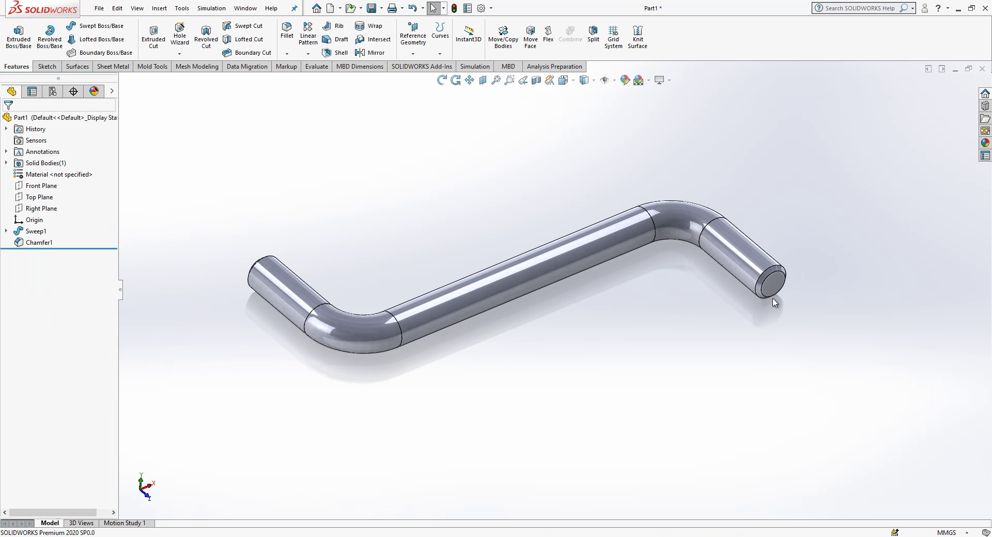
View the rod's right end face Normal To and start a new sketch on it.
click(776, 281)
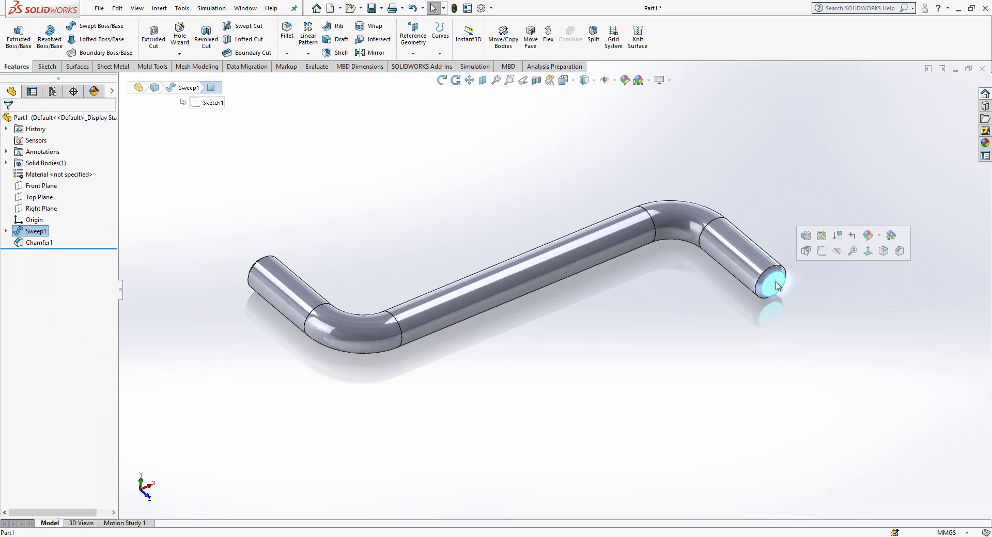
click(869, 252)
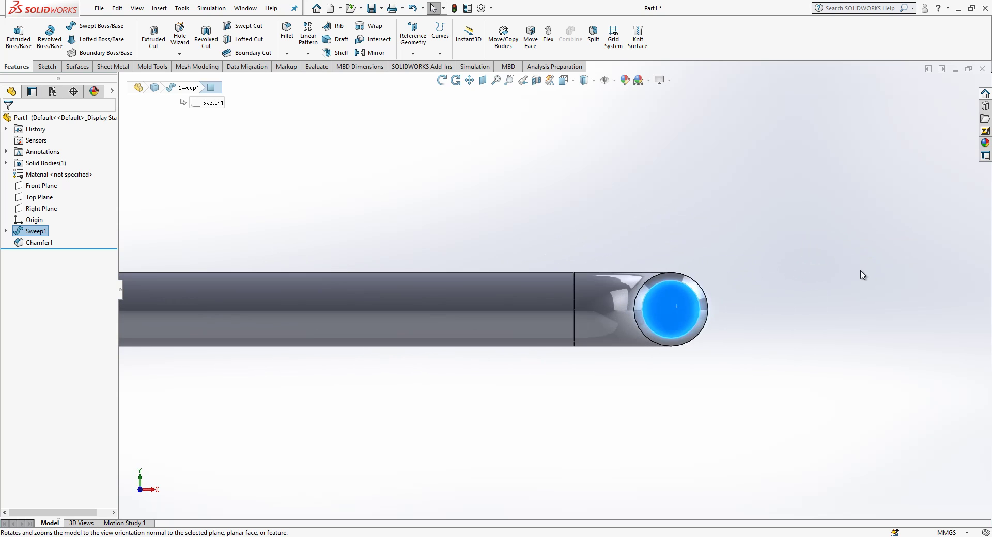
click(578, 300)
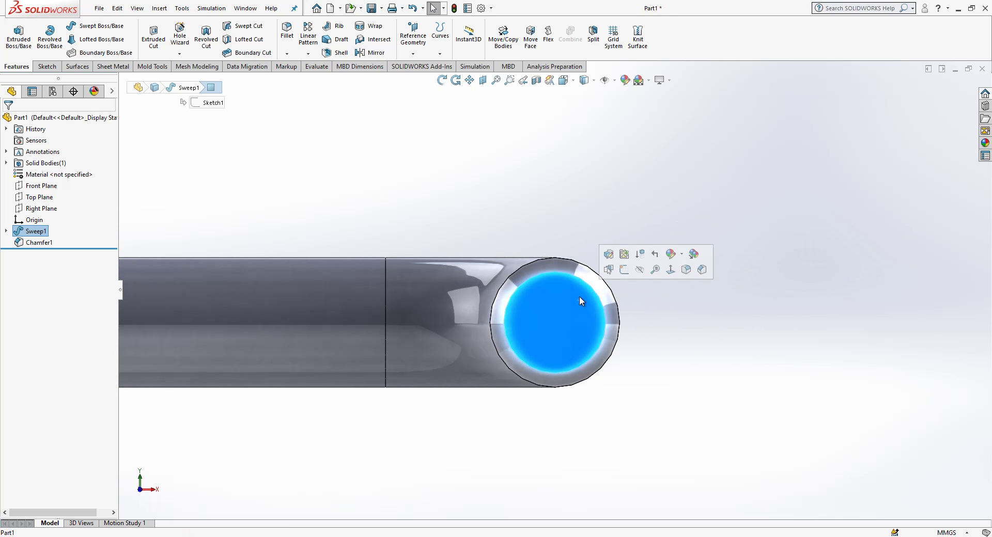
click(622, 269)
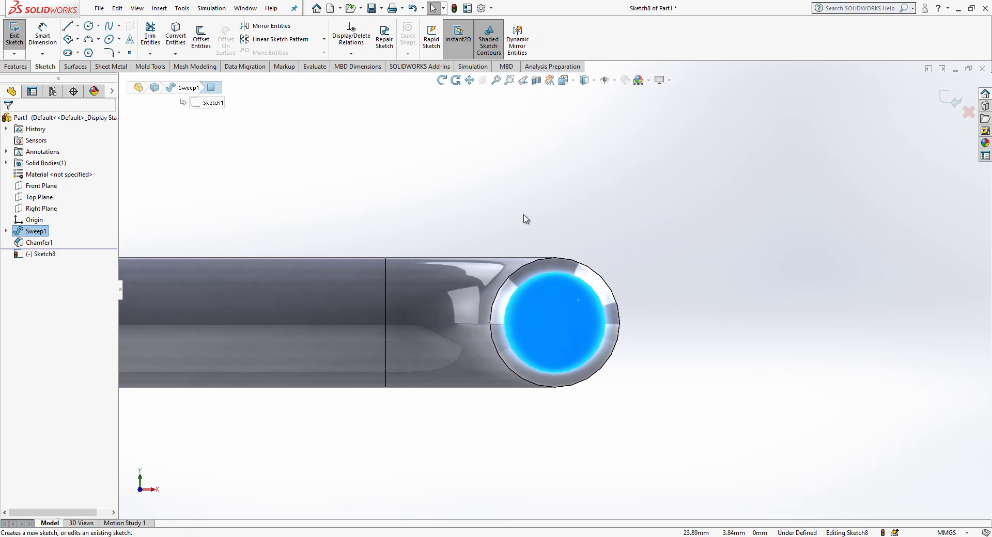
Draw a six-sided polygon centred on the rod end and drag a corner to enlarge it.
click(89, 53)
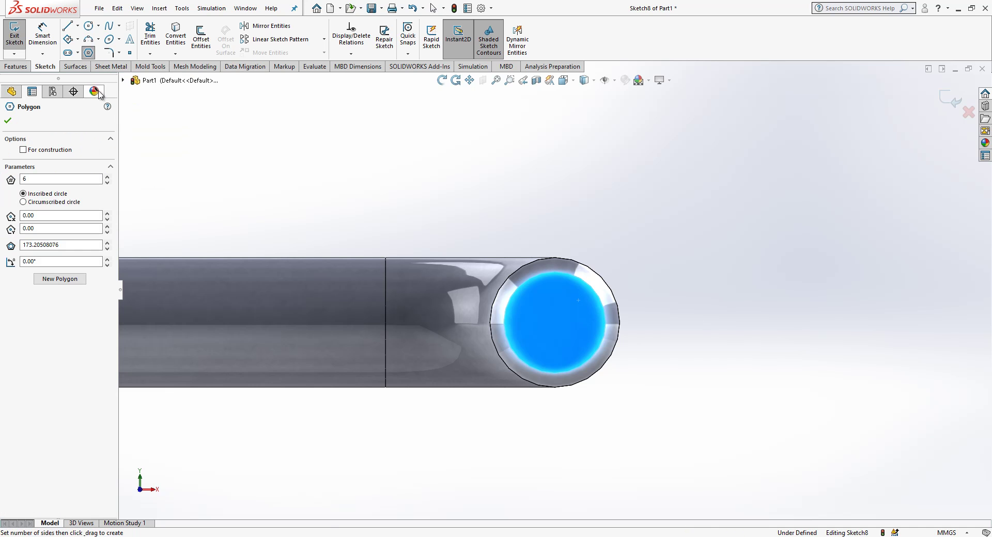
click(554, 322)
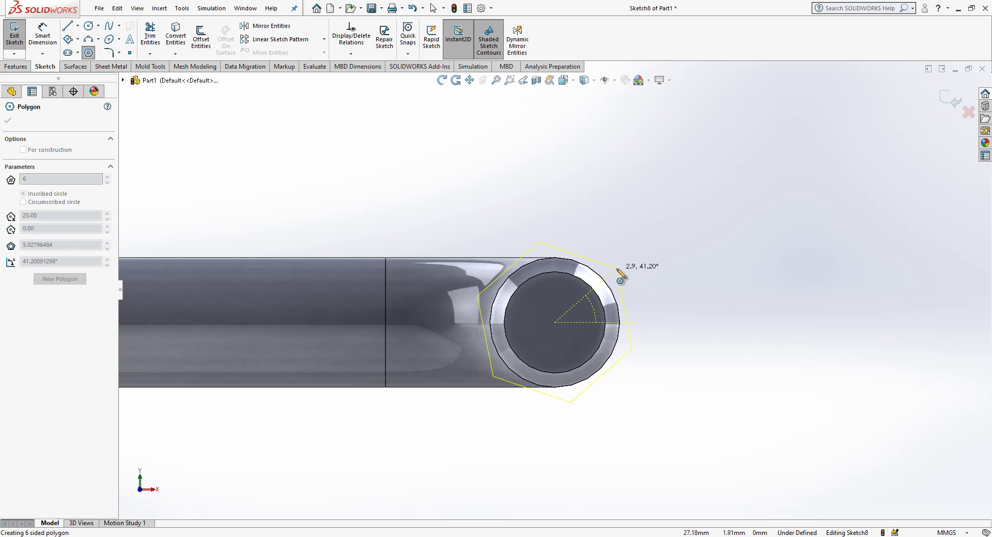
click(598, 240)
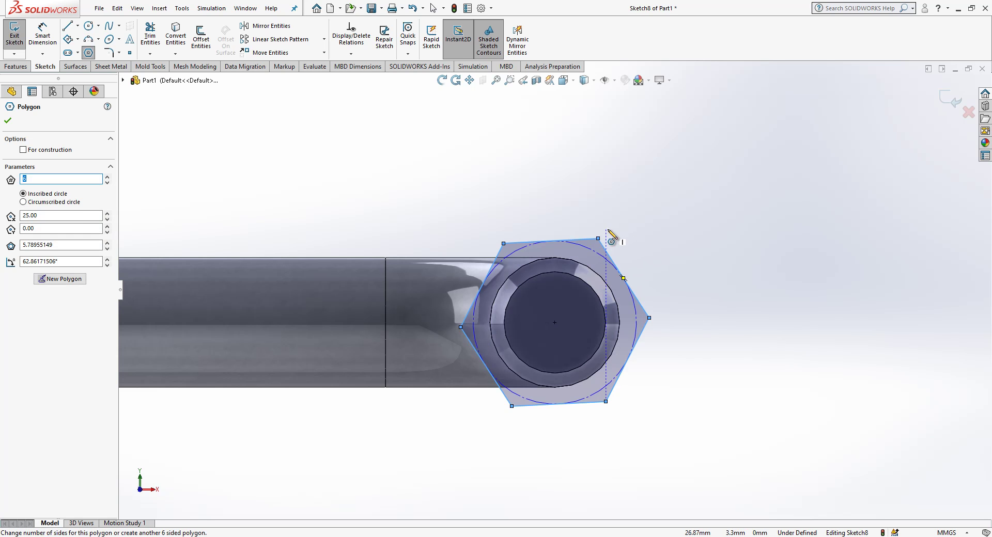
key(Escape)
mouse_move(598, 239)
mouse_down()
mouse_move(612, 216)
mouse_move(606, 226)
mouse_up()
click(606, 223)
Dimension the hexagon 4 mm across flats between its top and bottom edges.
click(651, 180)
click(664, 243)
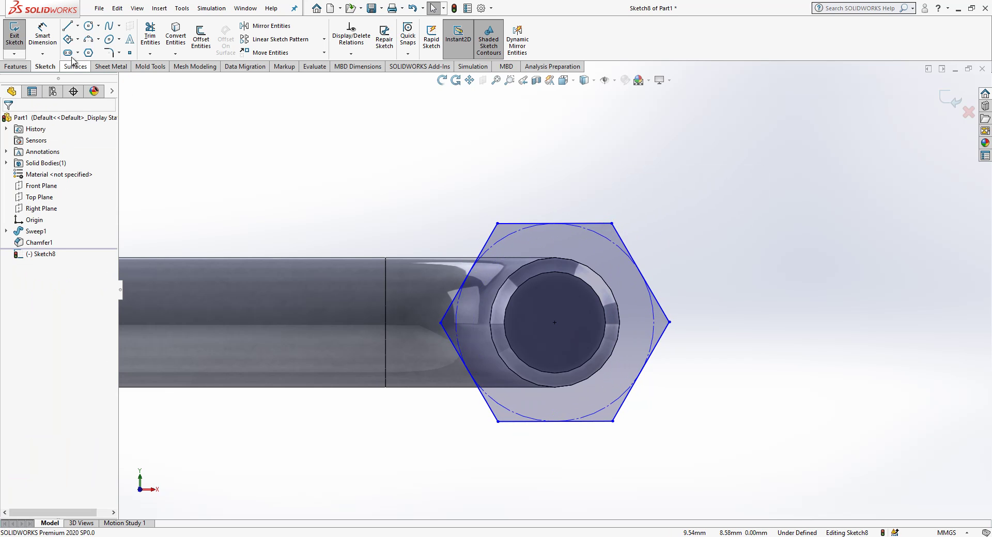
click(43, 37)
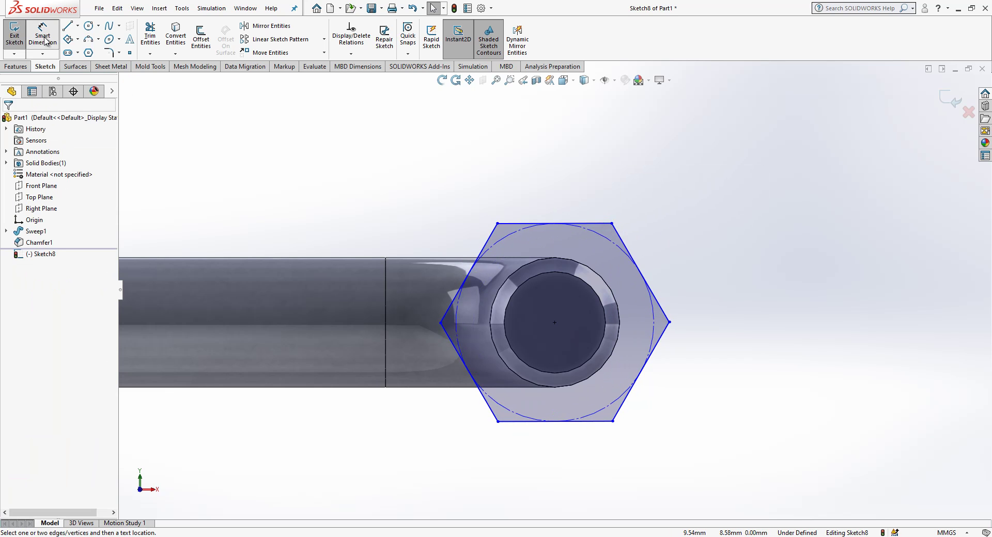
click(586, 225)
click(609, 421)
click(759, 364)
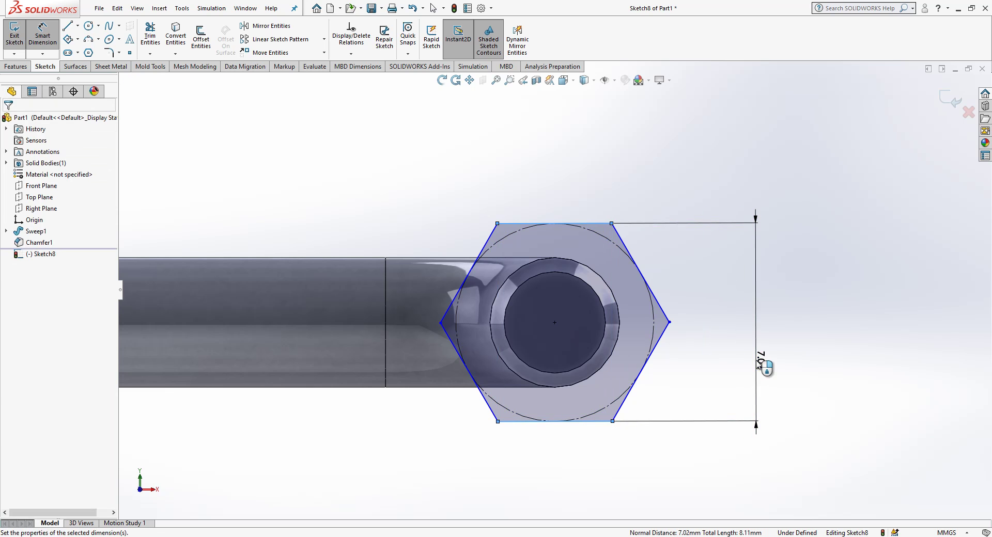
text(4)
key(Return)
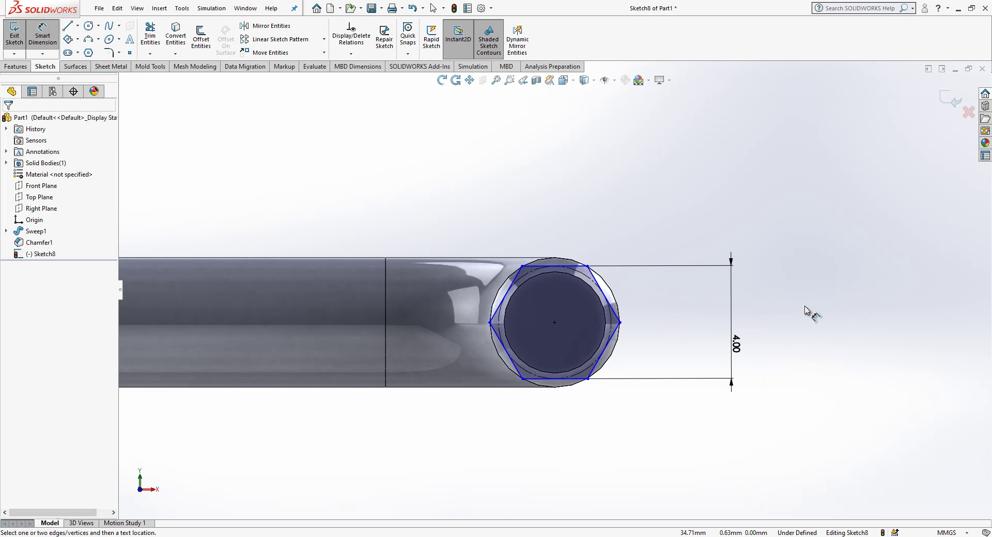
key(Escape)
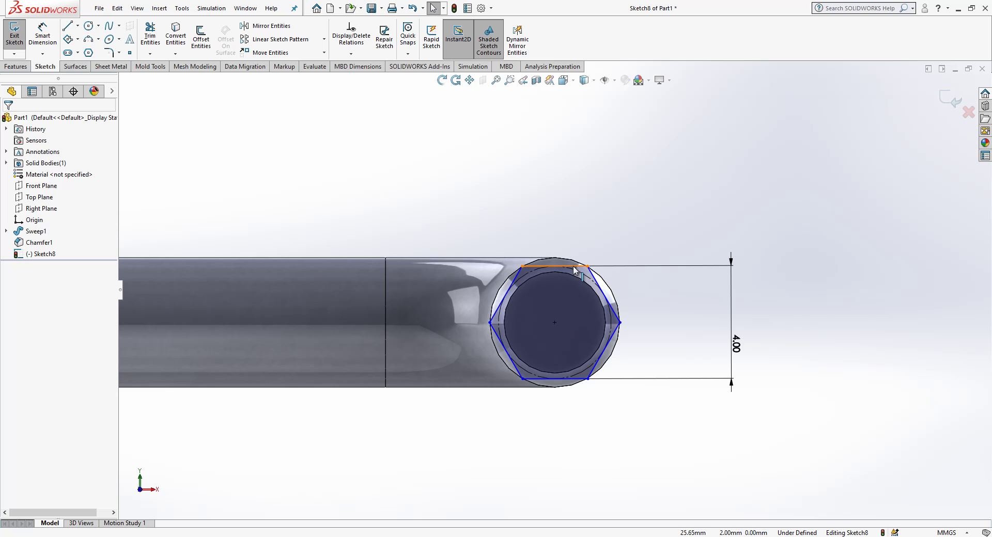
Rotate the hexagon and give its top edge a Horizontal relation.
click(575, 268)
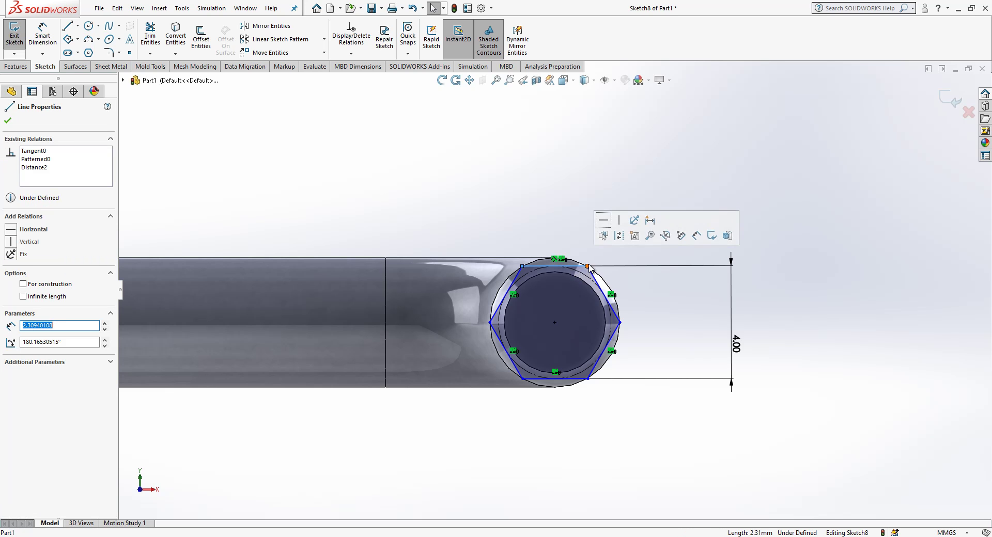
mouse_move(587, 266)
mouse_down()
mouse_move(578, 266)
mouse_move(584, 281)
mouse_move(598, 272)
mouse_up()
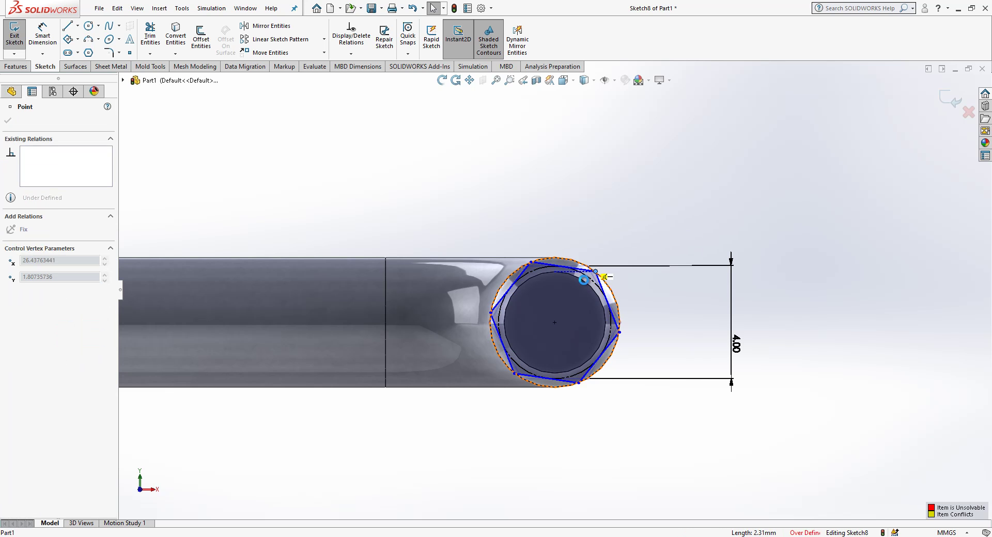
click(558, 274)
click(578, 269)
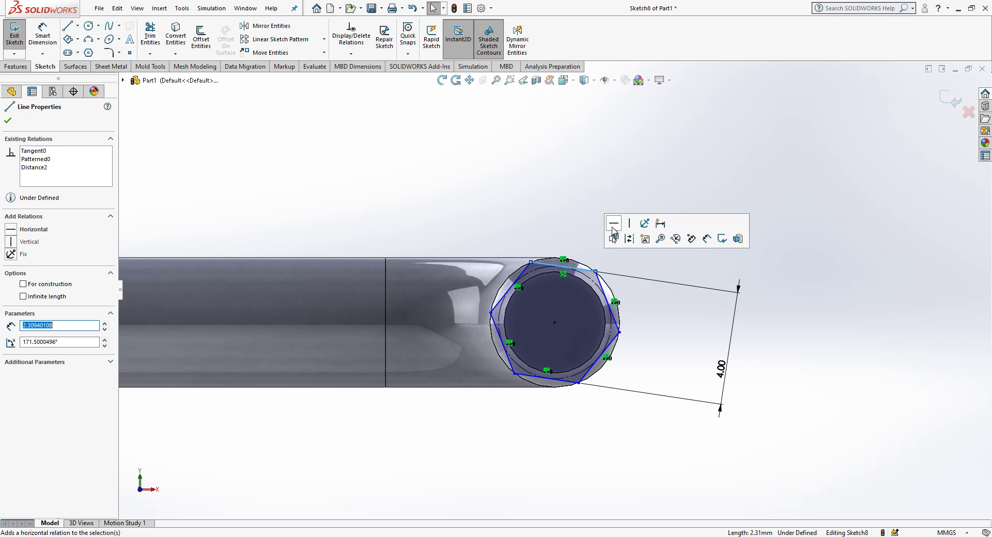
click(614, 223)
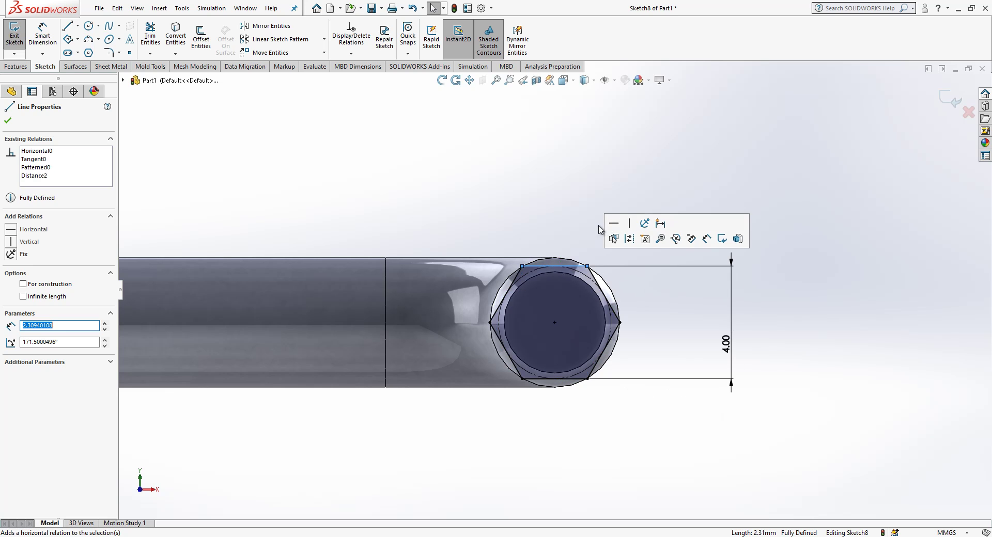
click(593, 223)
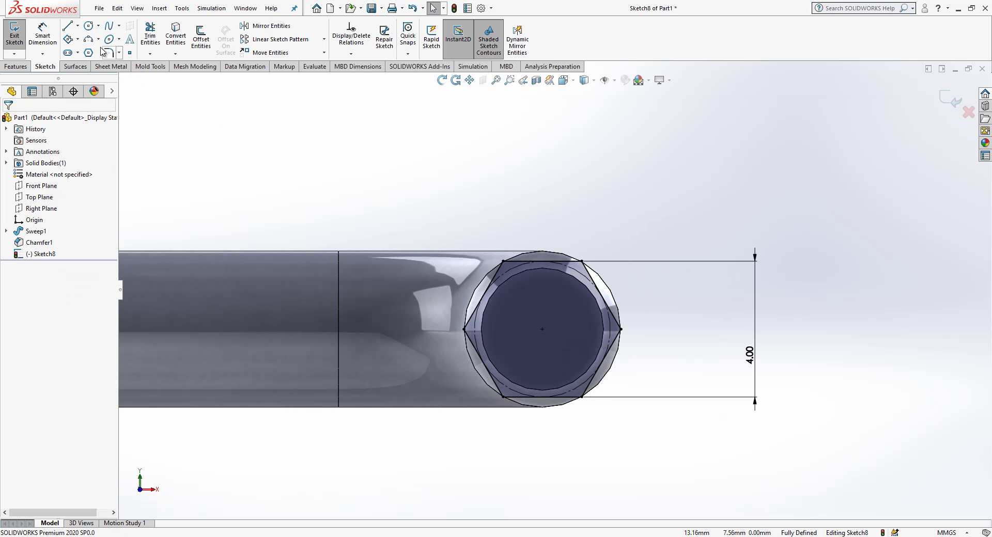
Draw a circle centred on the hexagon, larger than the tube end.
click(89, 26)
click(542, 329)
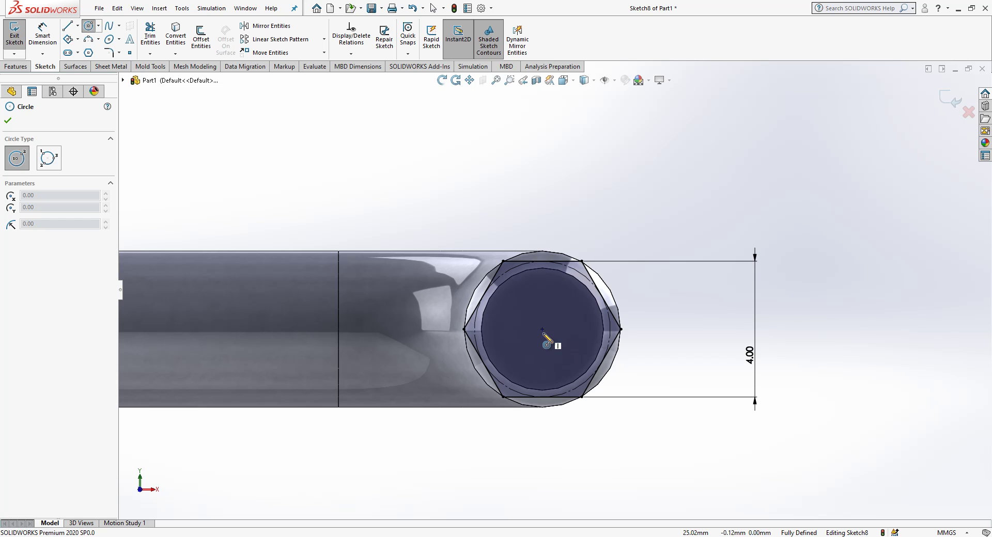
click(556, 342)
click(532, 220)
key(Escape)
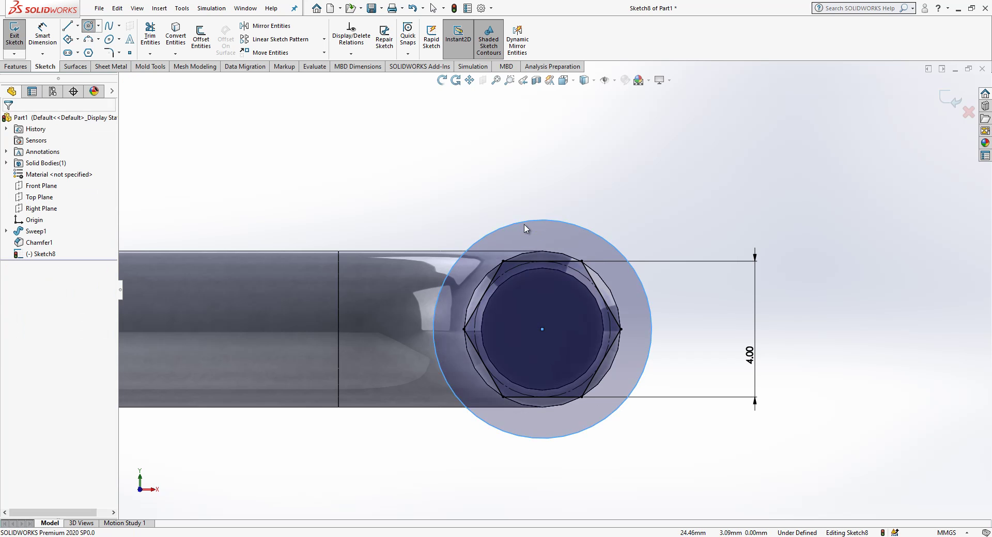
Set the distance from the hexagon corner to the circle to 1.00.
click(43, 36)
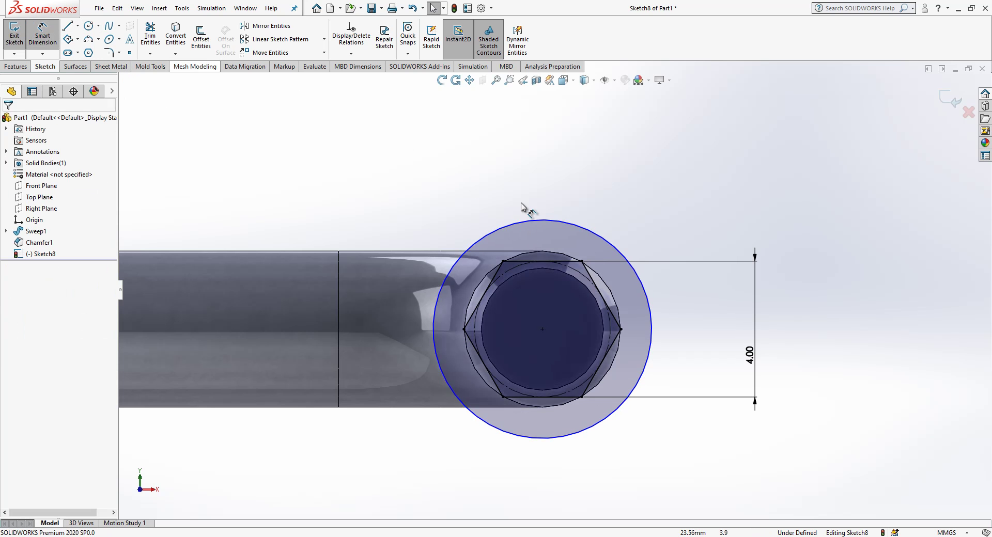
click(503, 261)
click(508, 225)
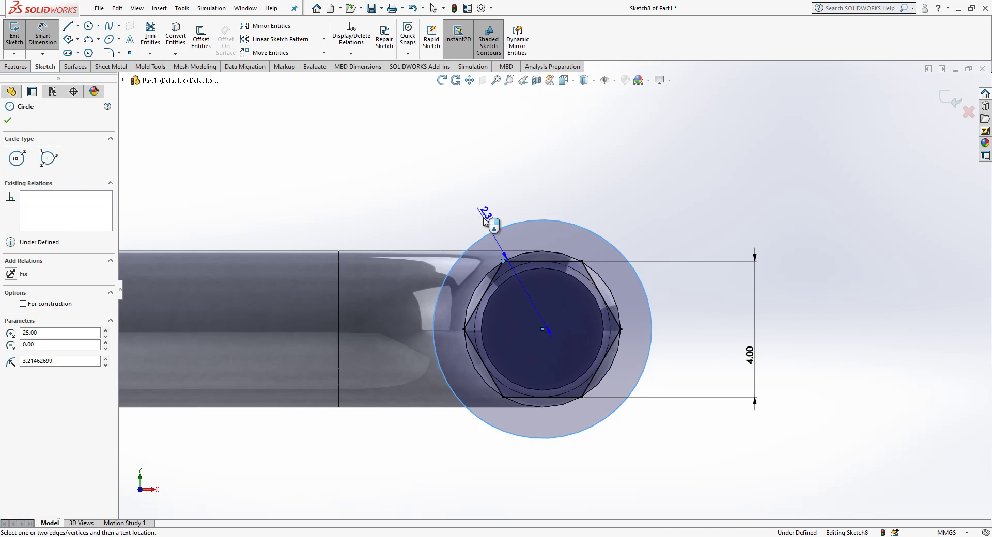
click(471, 216)
click(494, 281)
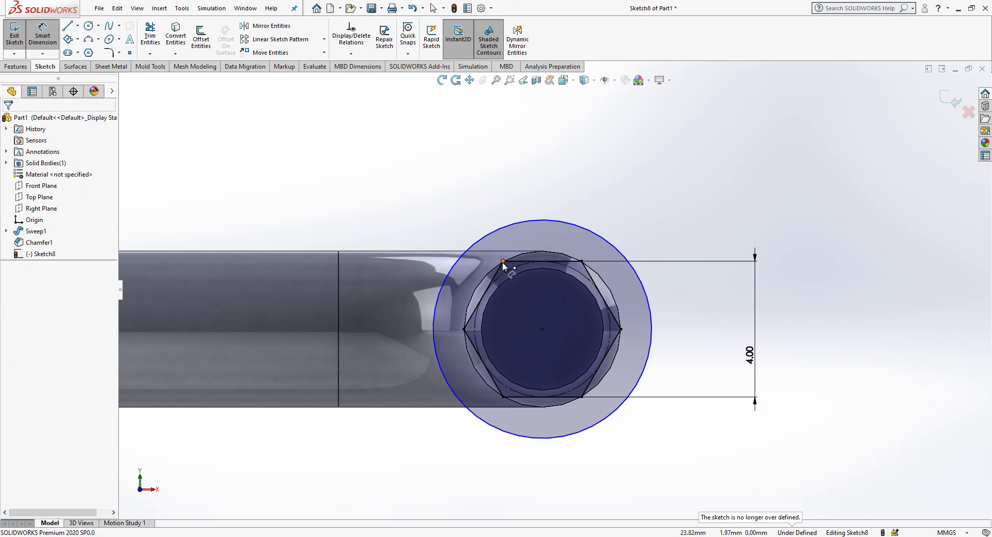
click(503, 261)
click(500, 224)
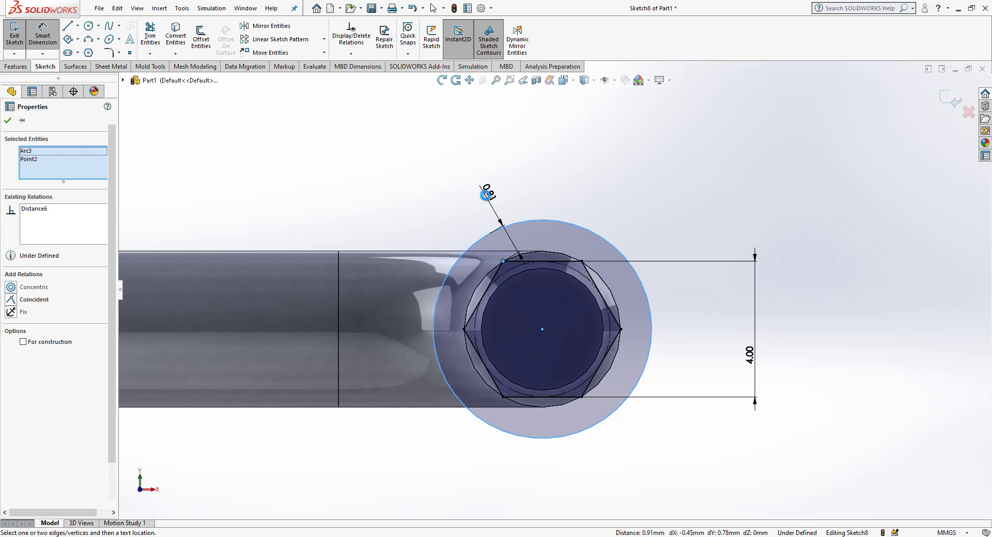
click(486, 195)
text(1)
key(Return)
key(Escape)
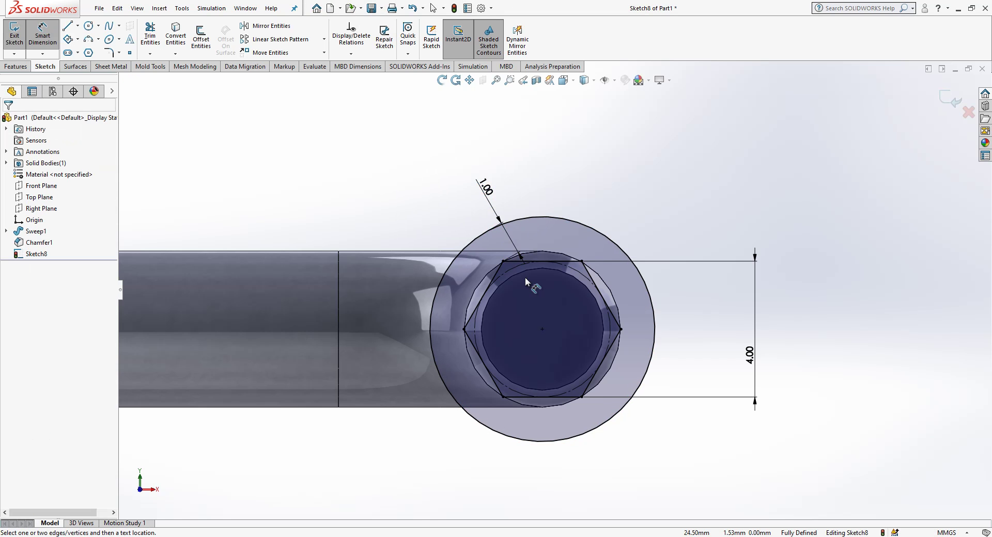
mouse_move(524, 284)
middle_down()
mouse_move(567, 291)
mouse_move(599, 269)
middle_up()
key(Escape)
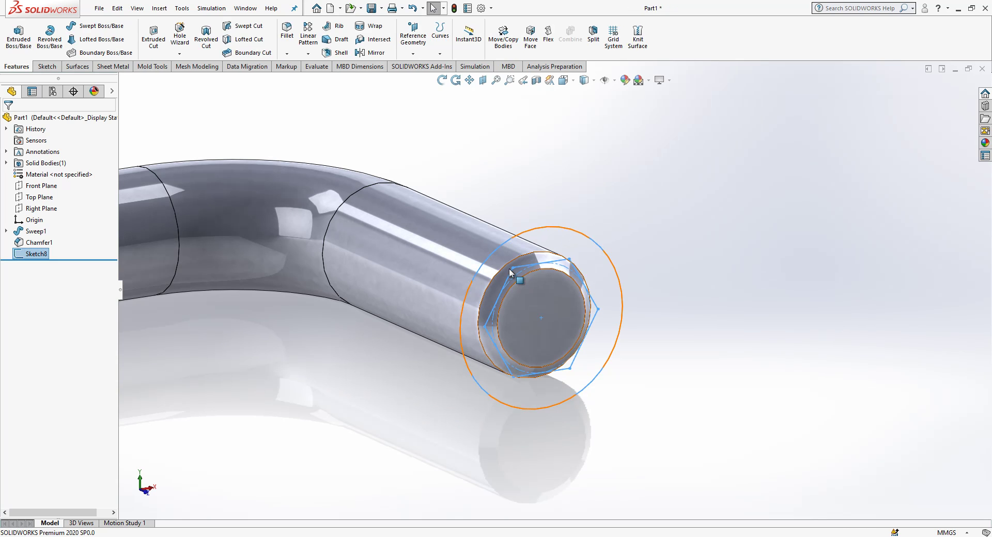
Close the 4.00 hexagon sketch, reframe the rod end, and select Sketch8 in the tree.
click(684, 259)
middle_drag(684, 259, 575, 272)
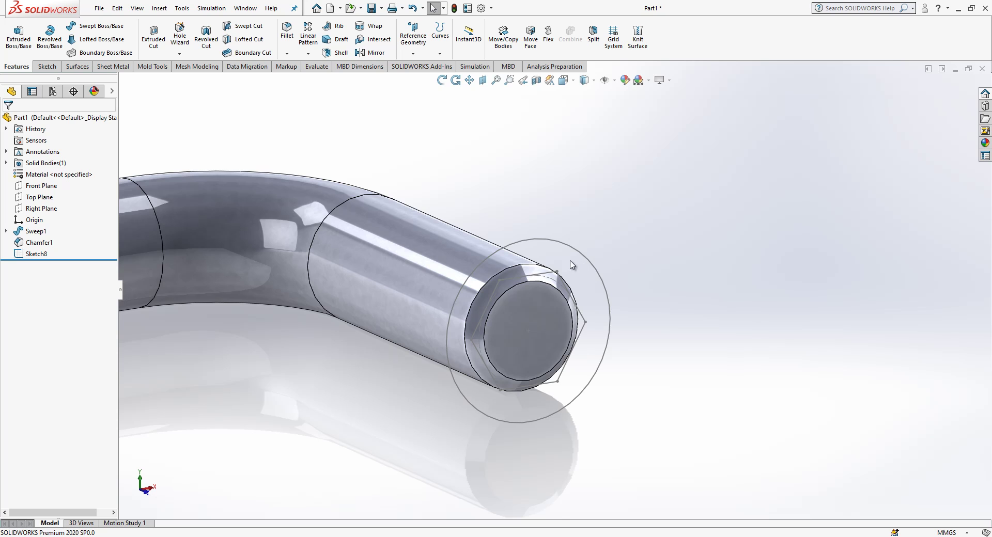
scroll(594, 267, up, 3)
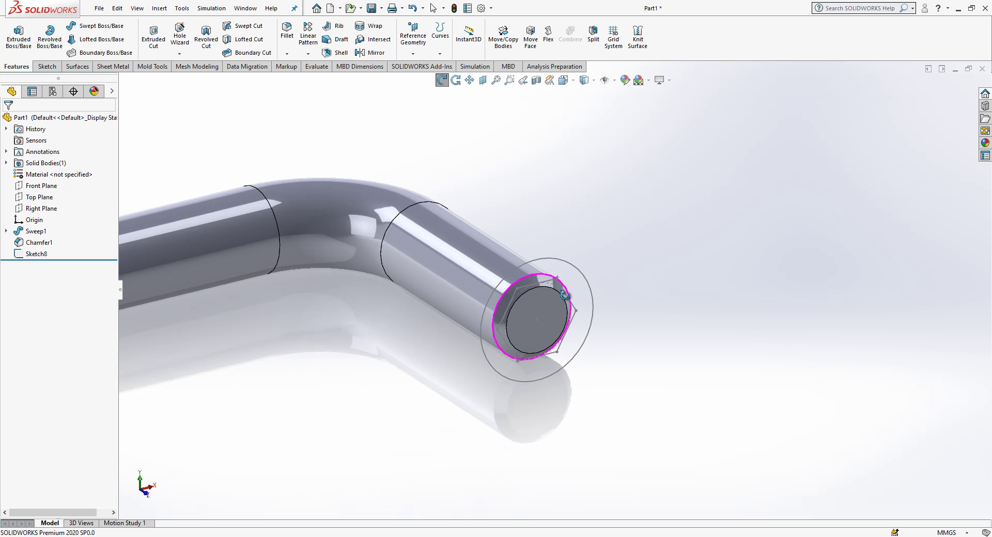
click(36, 254)
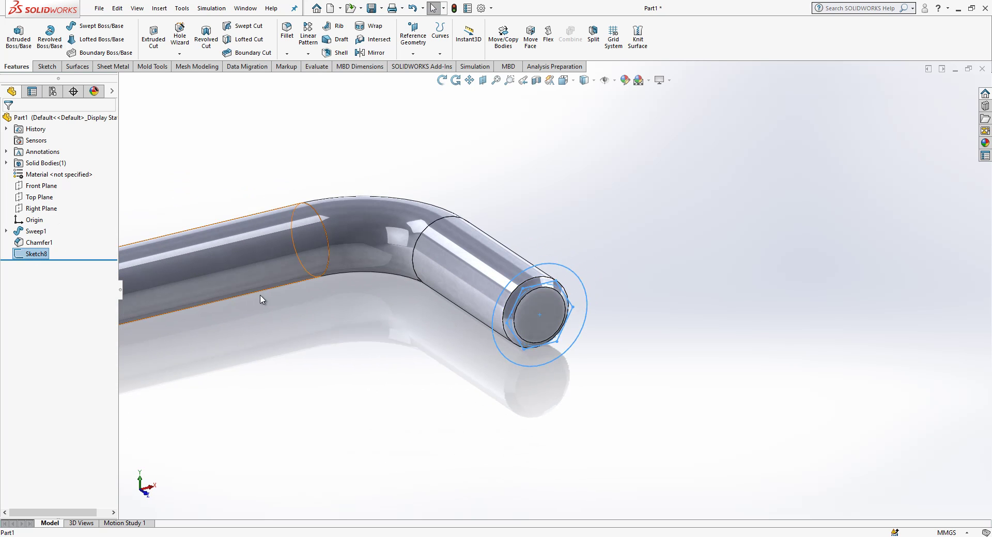
Extrude-cut Sketch8 to a Blind depth of 5 mm, forming the hex tip Cut-Extrude1.
click(158, 39)
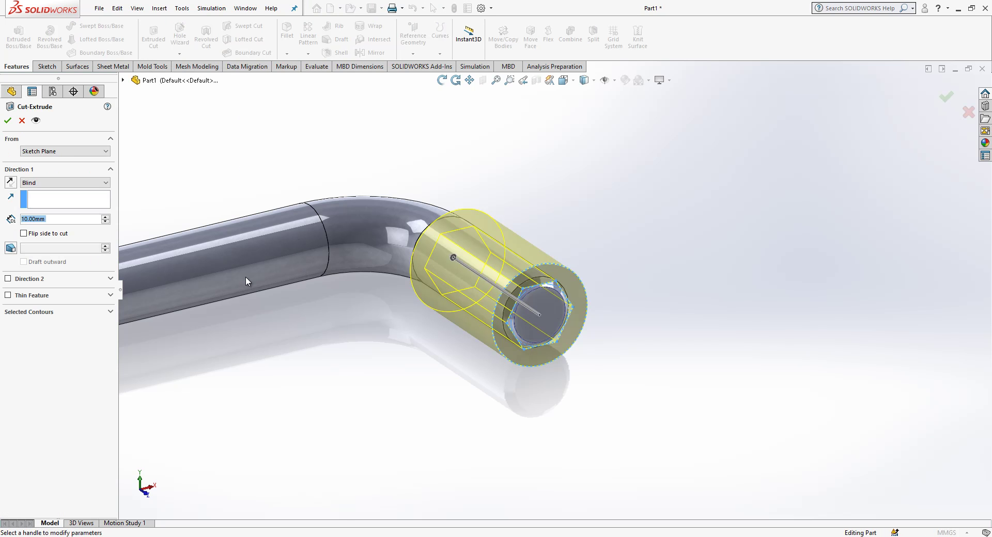
text(6)
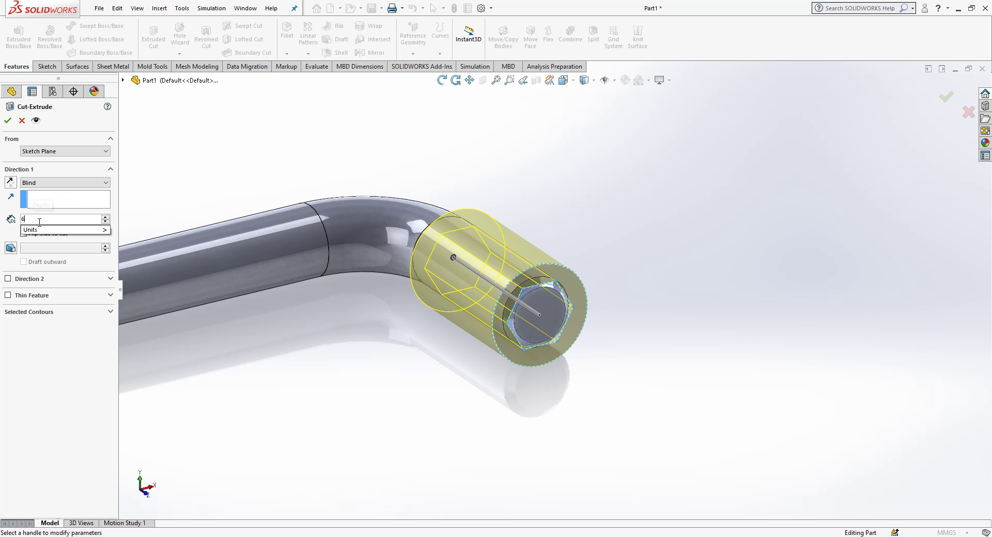
click(25, 122)
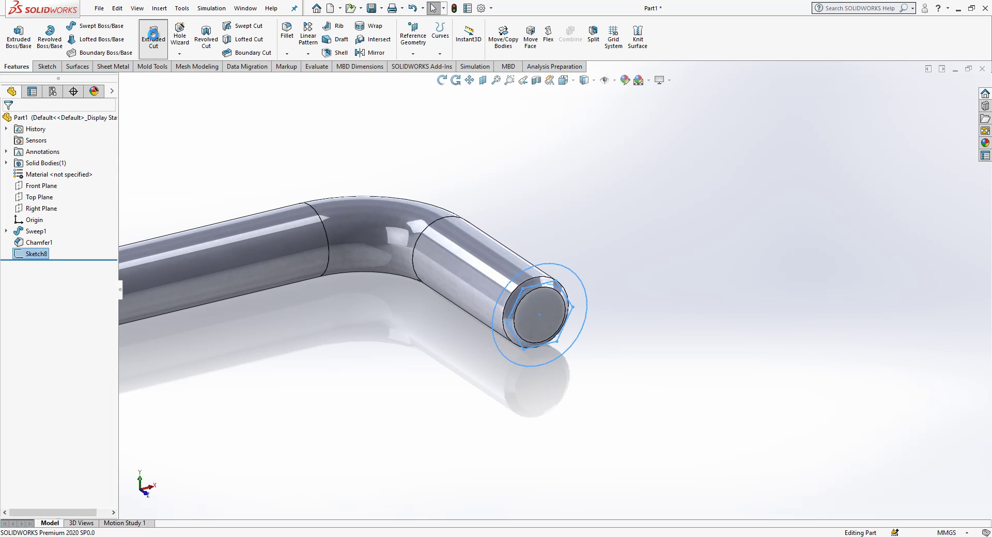
click(153, 35)
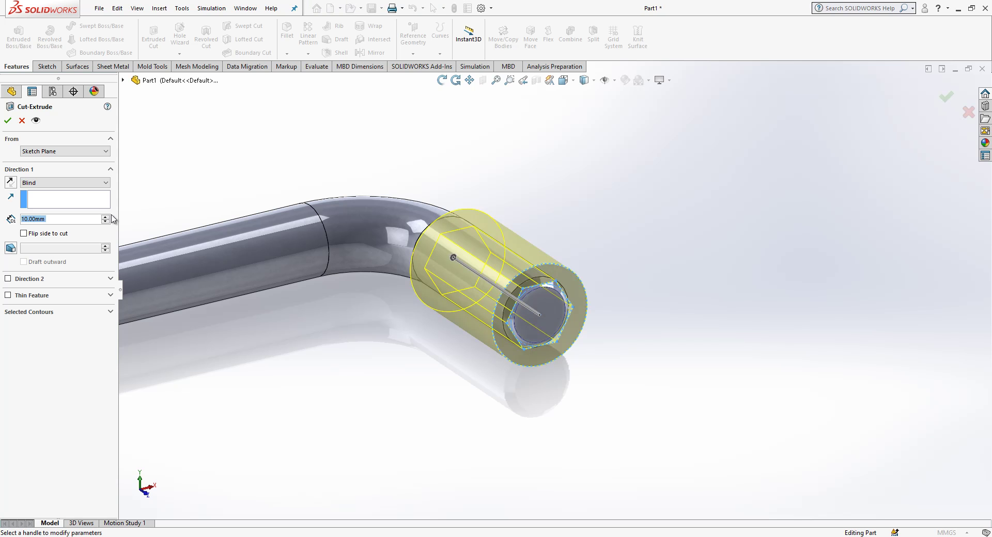
text(5)
key(Return)
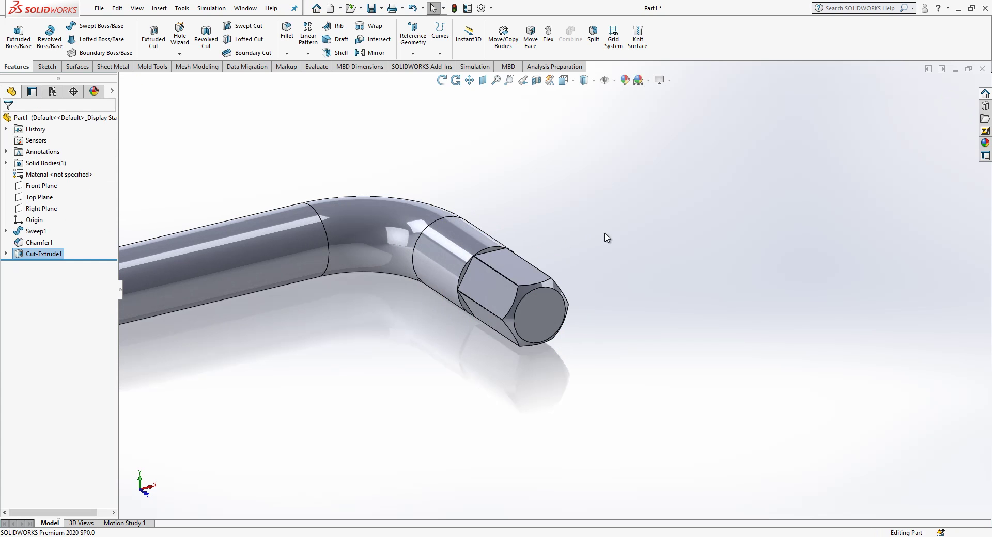
middle_drag(607, 238, 501, 272)
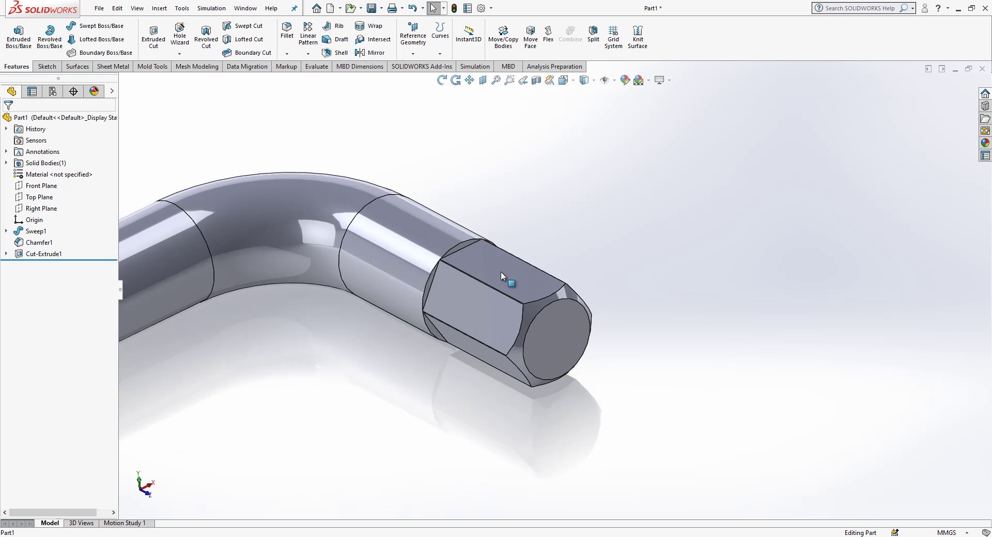
scroll(511, 273, up, 5)
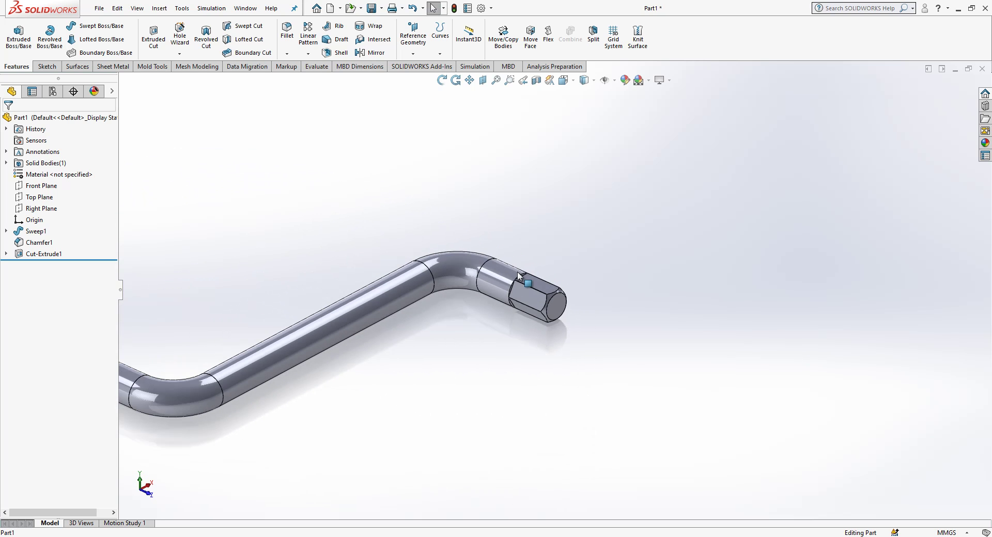
click(40, 219)
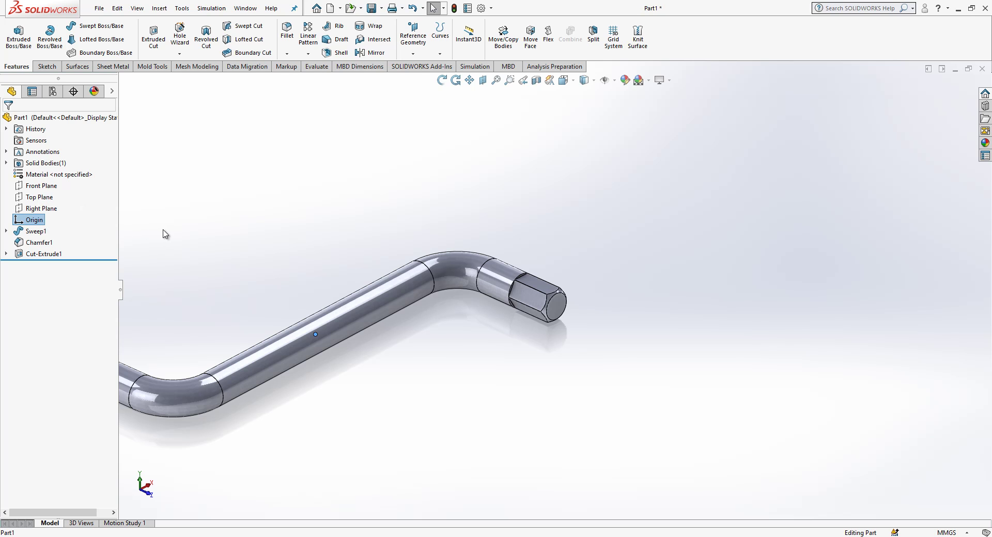
Create reference axis Axis1 through the origin, perpendicular to the Top Plane.
ctrl+click(41, 199)
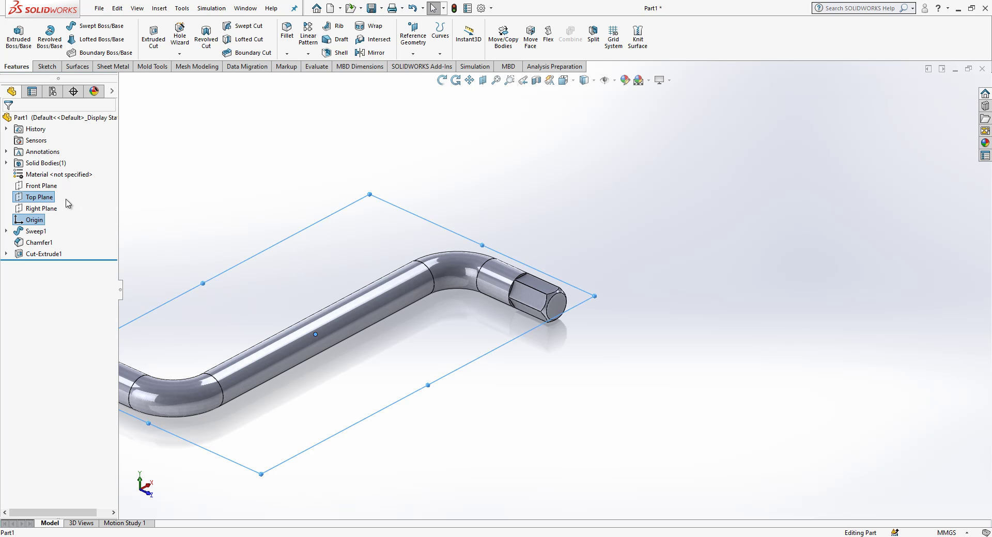
click(413, 54)
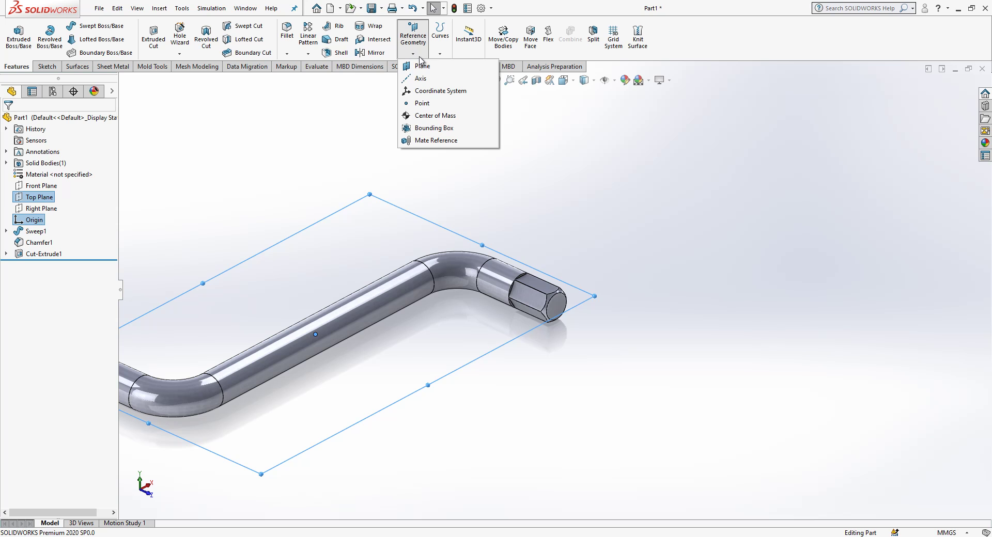
click(420, 78)
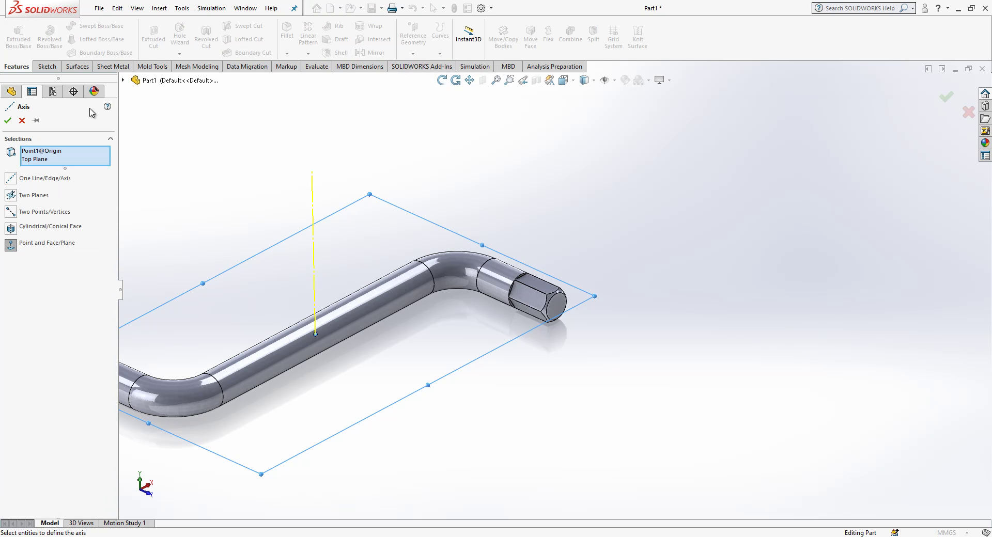
click(8, 121)
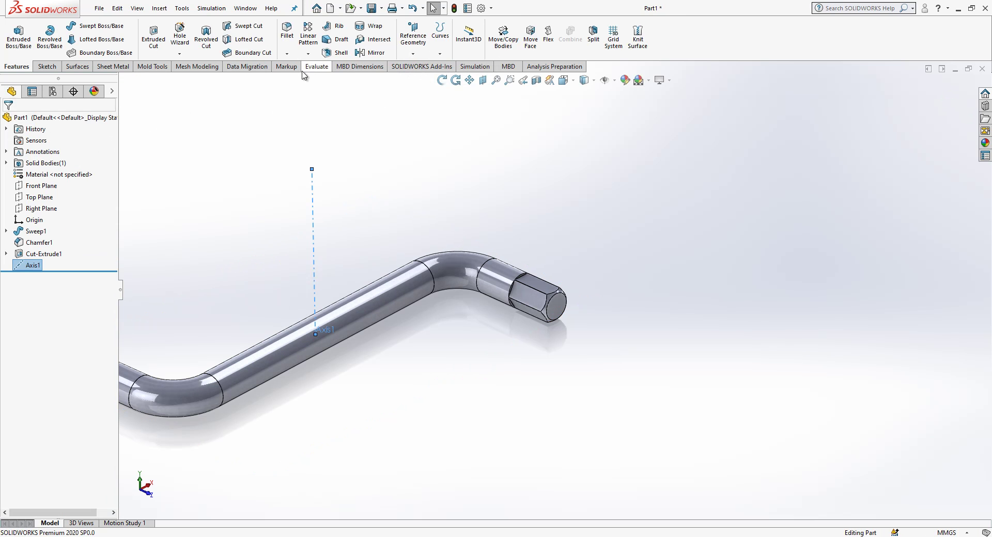
click(309, 54)
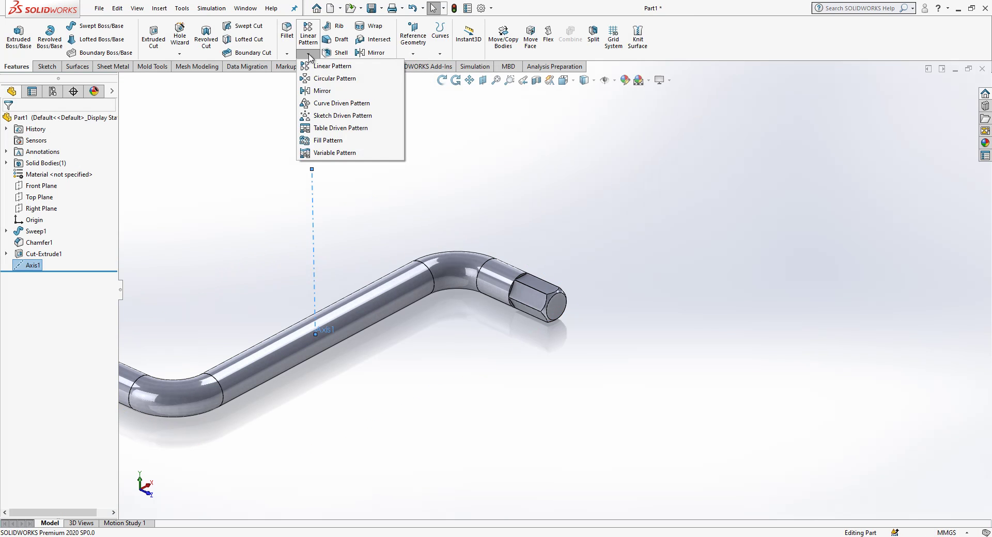
Circular-pattern Cut-Extrude1 around Axis1, 360° with 2 instances, to hex the other end.
click(336, 82)
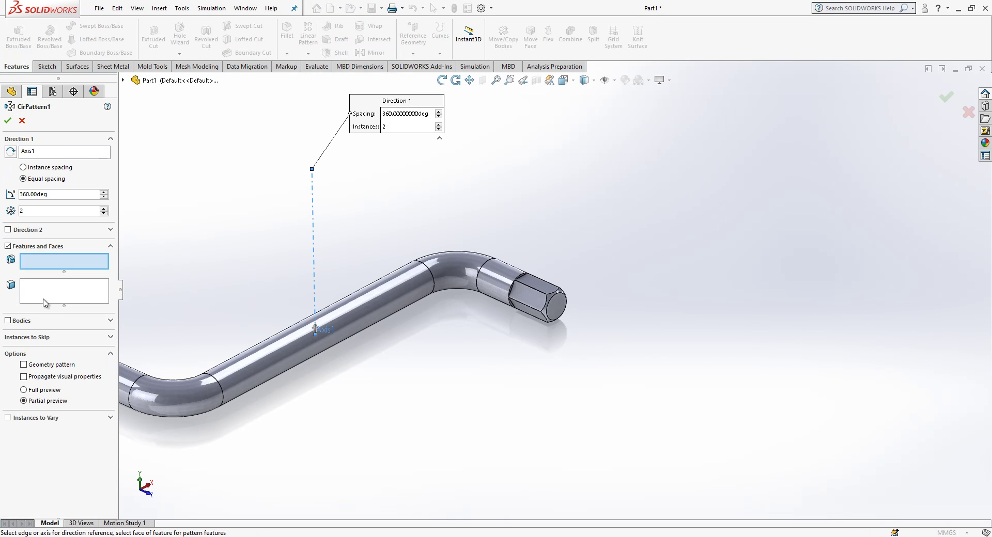
click(533, 288)
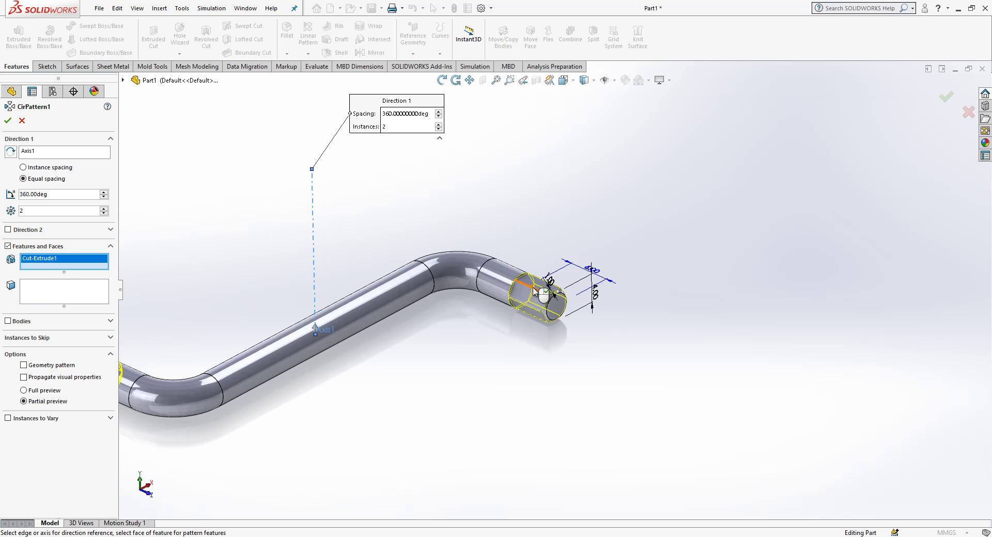
scroll(621, 336, up, 2)
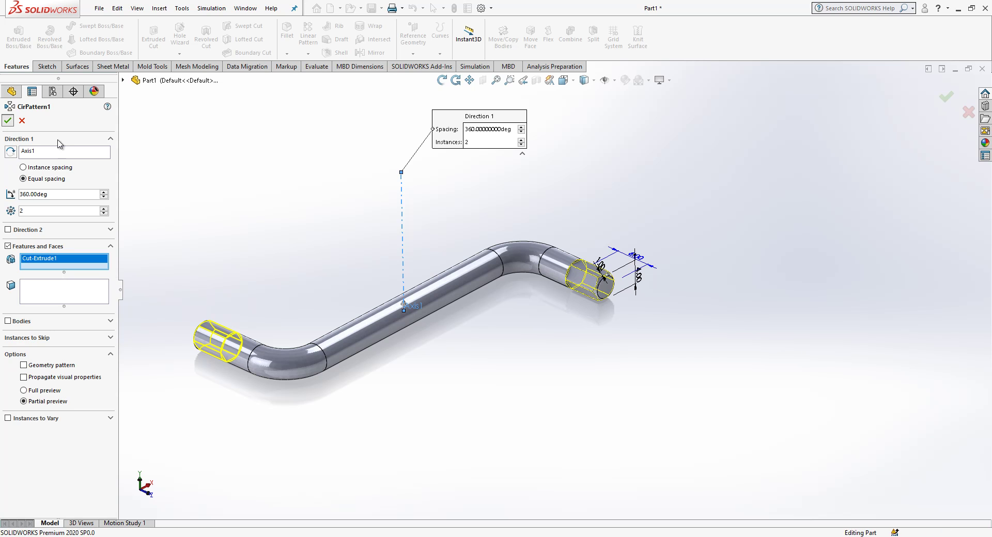
key(Return)
Hide reference axis Axis1 on the model.
middle_drag(463, 273, 465, 293)
click(398, 255)
click(443, 228)
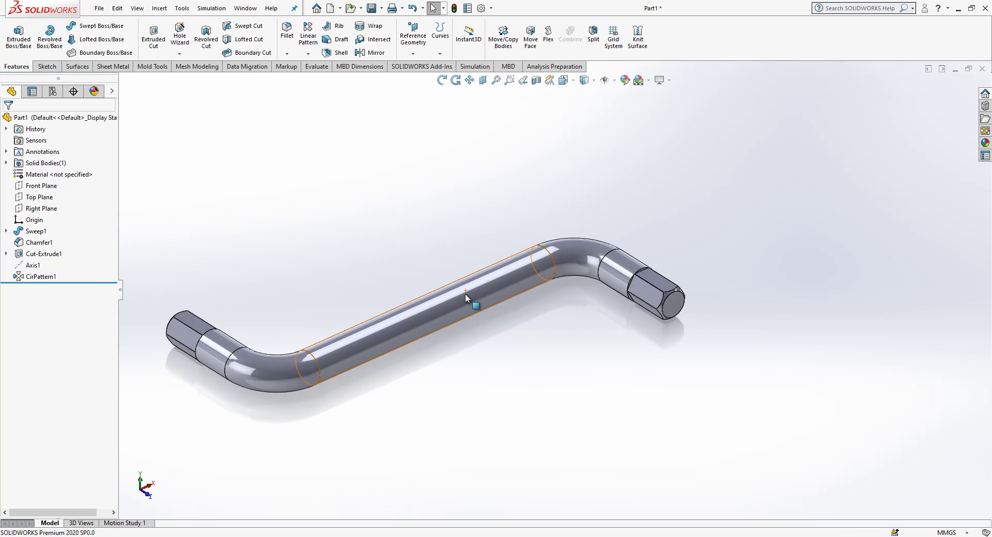
Start a 1 mm fillet on the six hex-to-shaft edges of the first end.
click(286, 31)
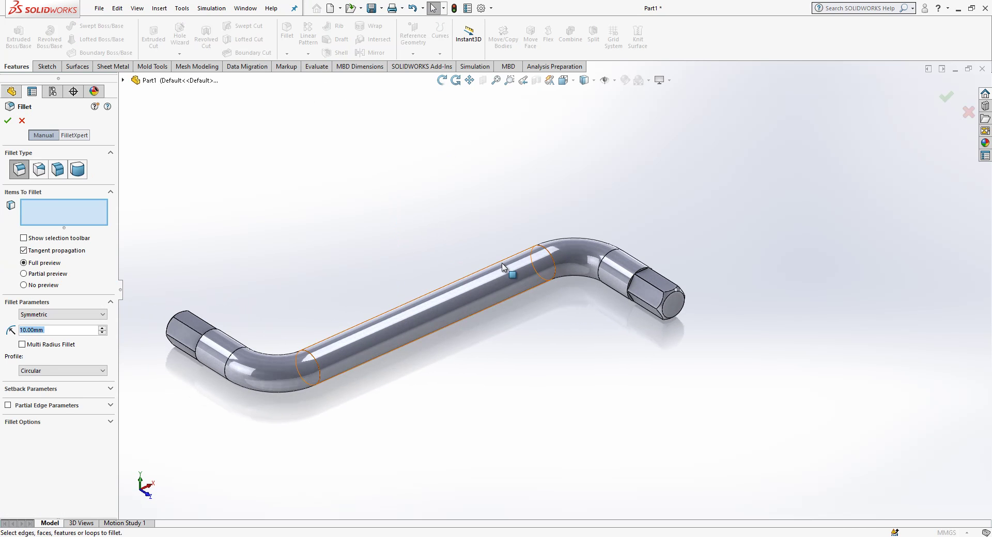
scroll(628, 287, down, 6)
click(651, 250)
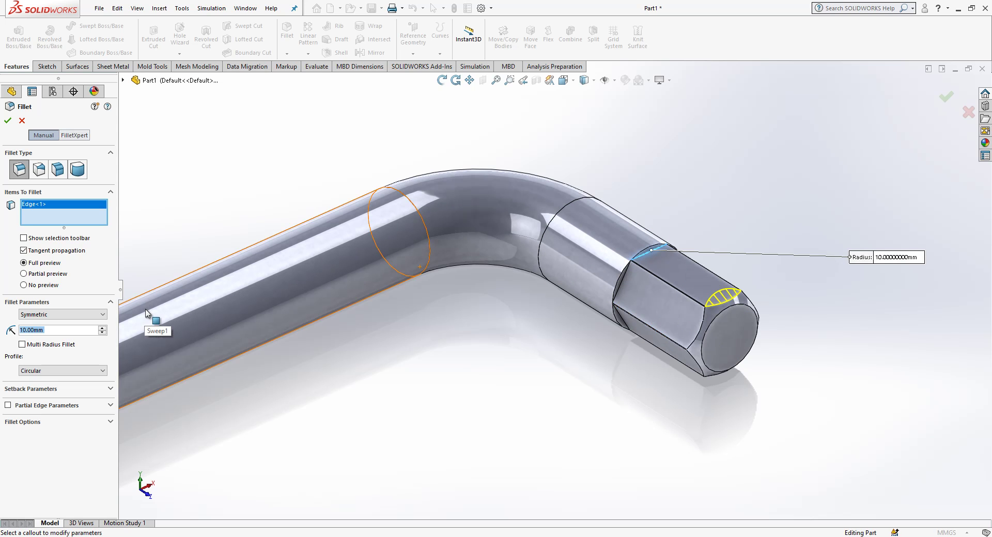
text(1)
key(Return)
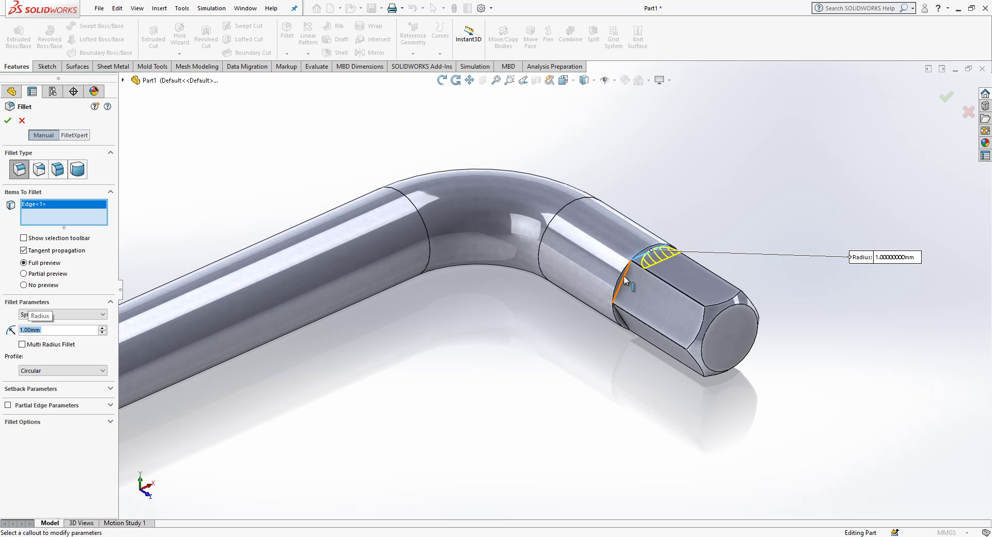
click(619, 317)
click(620, 316)
middle_drag(619, 316, 633, 273)
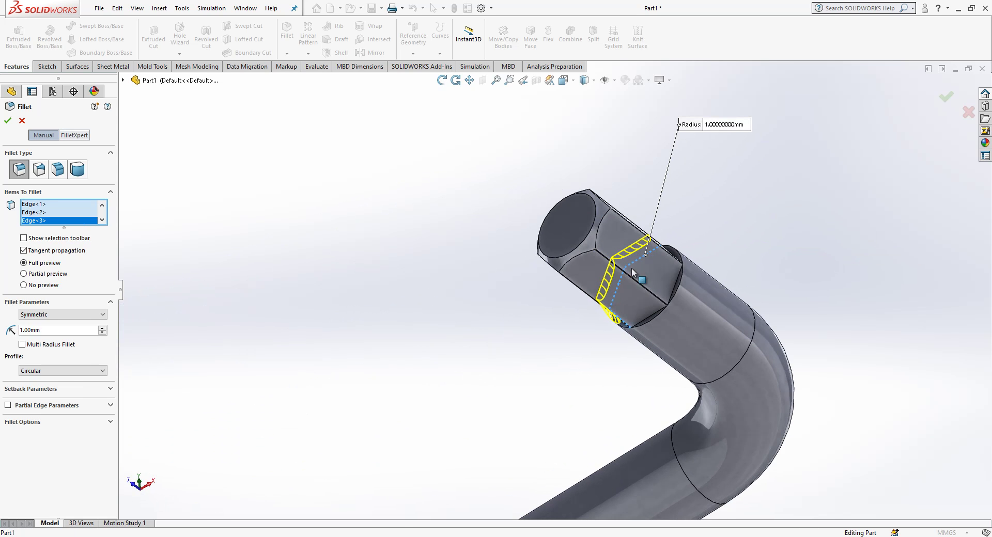
click(676, 286)
click(650, 320)
middle_drag(650, 321, 525, 383)
click(662, 247)
Add the six hex-to-shaft edges of the second end and review both fillet previews.
scroll(708, 355, down, 8)
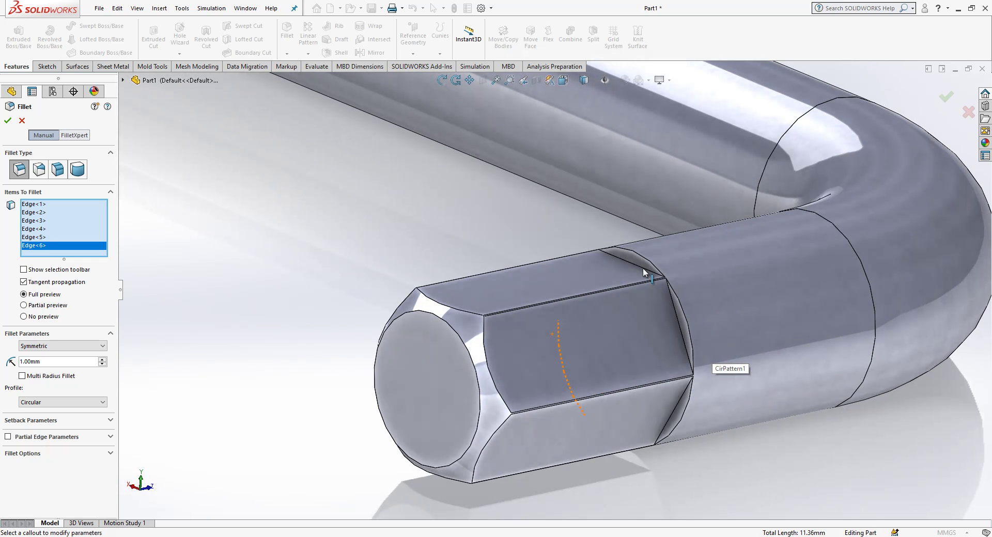
click(642, 267)
click(676, 309)
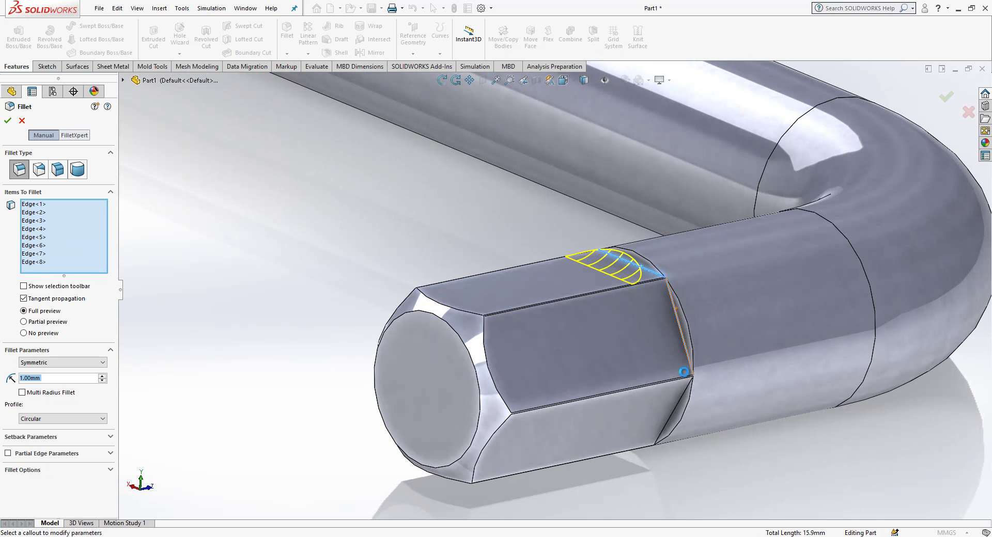
click(683, 405)
middle_drag(606, 371, 484, 286)
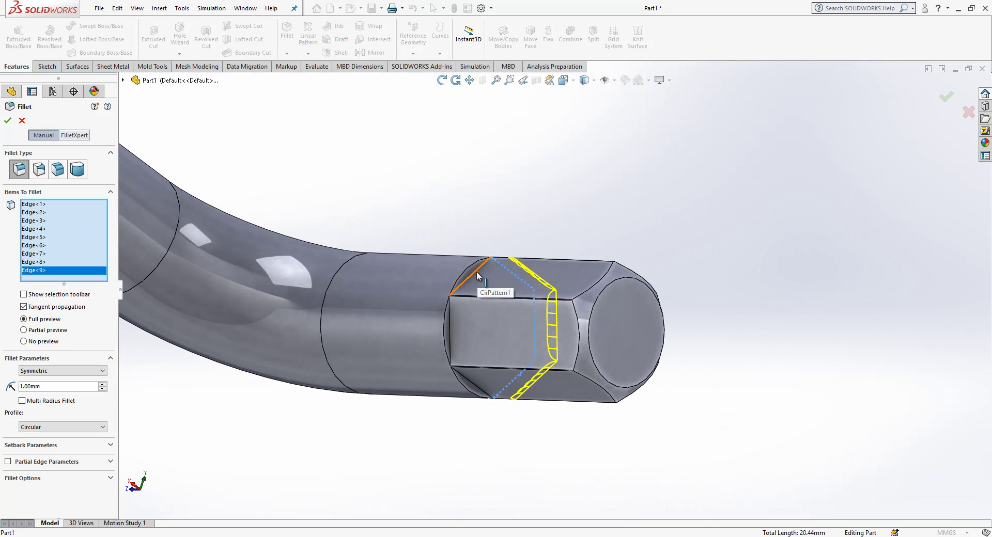
click(476, 272)
click(451, 321)
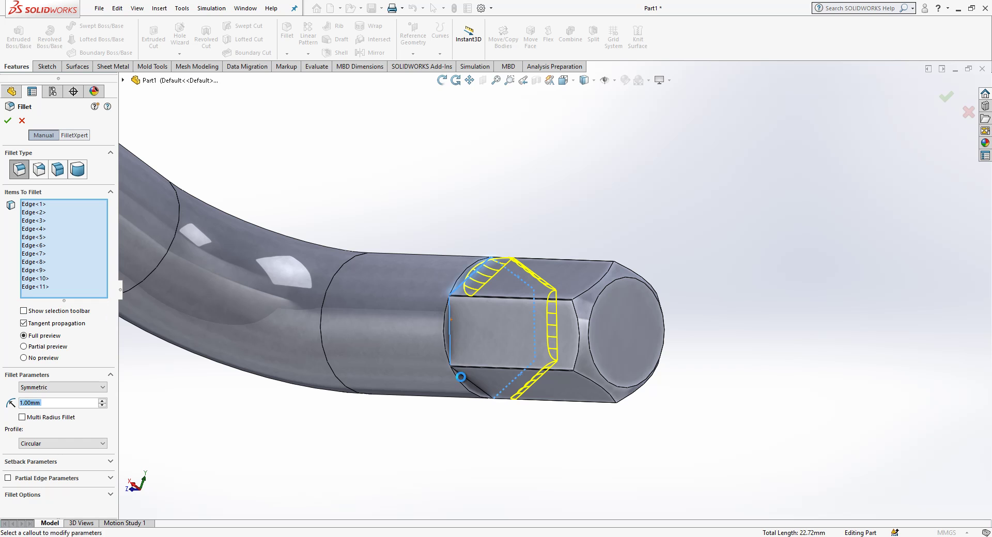
click(470, 387)
middle_drag(482, 434, 705, 464)
scroll(705, 464, up, 5)
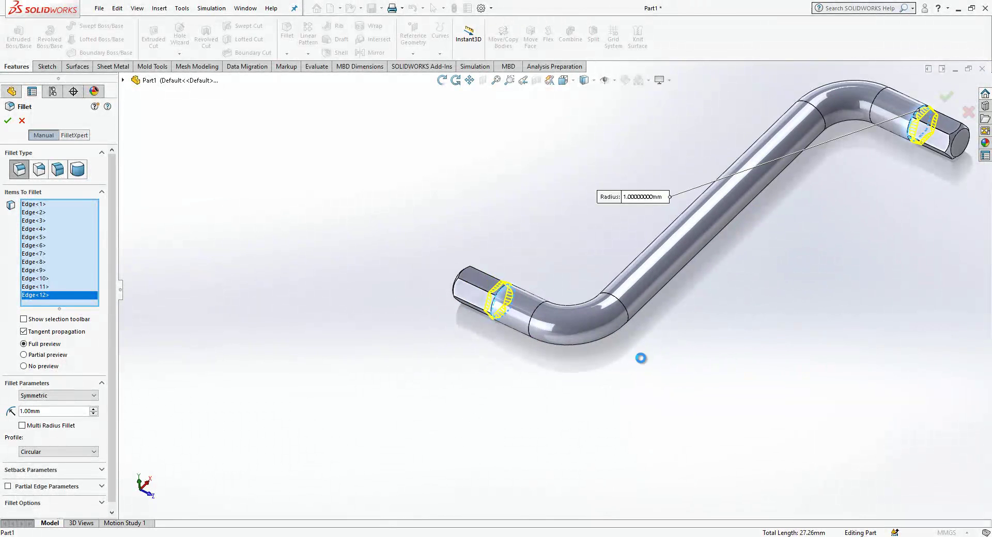
scroll(830, 183, down, 3)
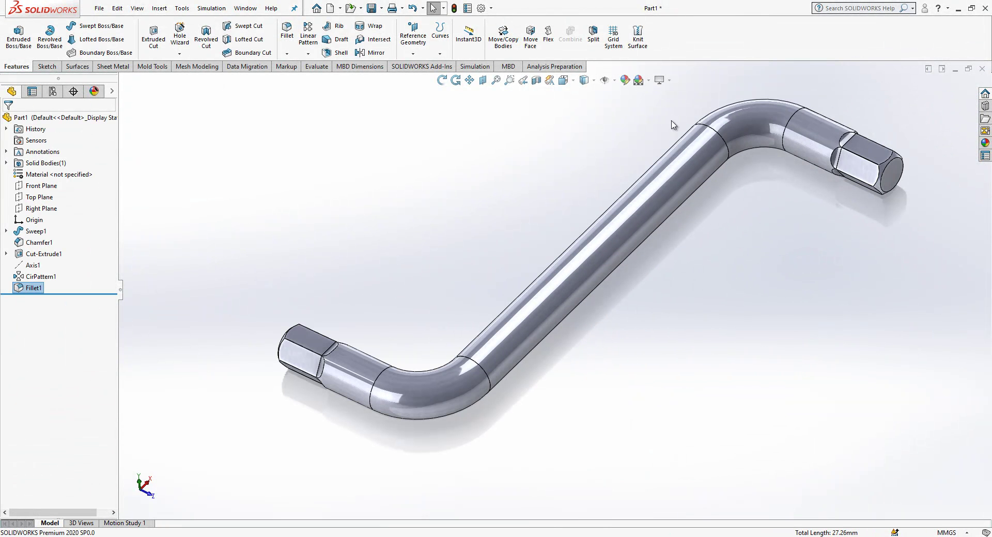
Apply the Plain White scene to the finished key.
middle_drag(591, 108, 655, 134)
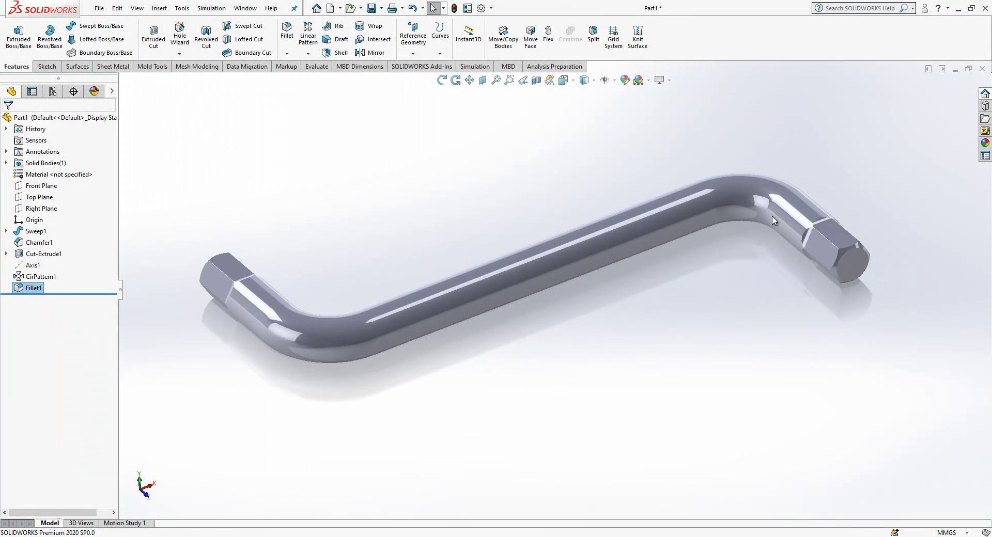
click(649, 81)
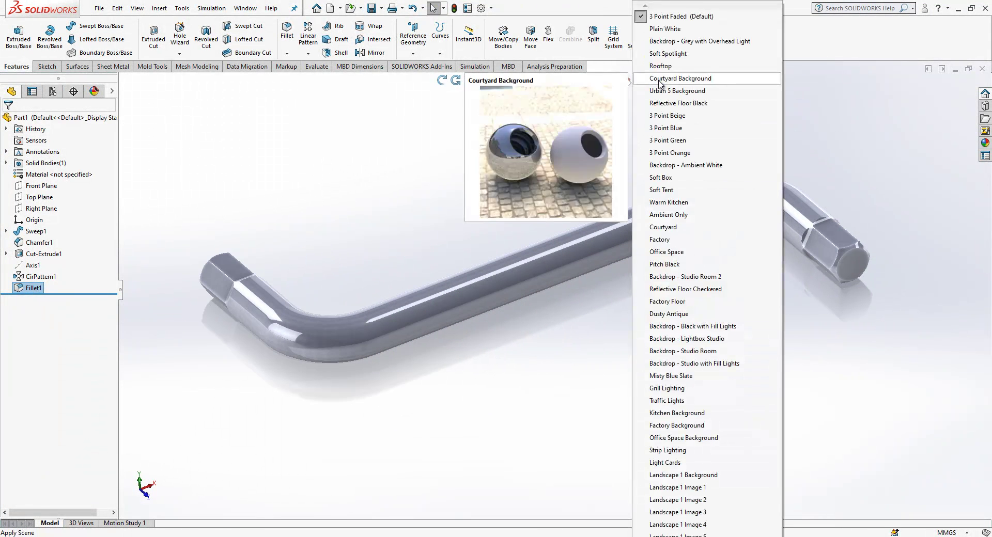
click(666, 24)
Apply brushed aluminum coarse from Metal > Aluminum to the key body.
middle_drag(634, 265, 946, 171)
click(985, 143)
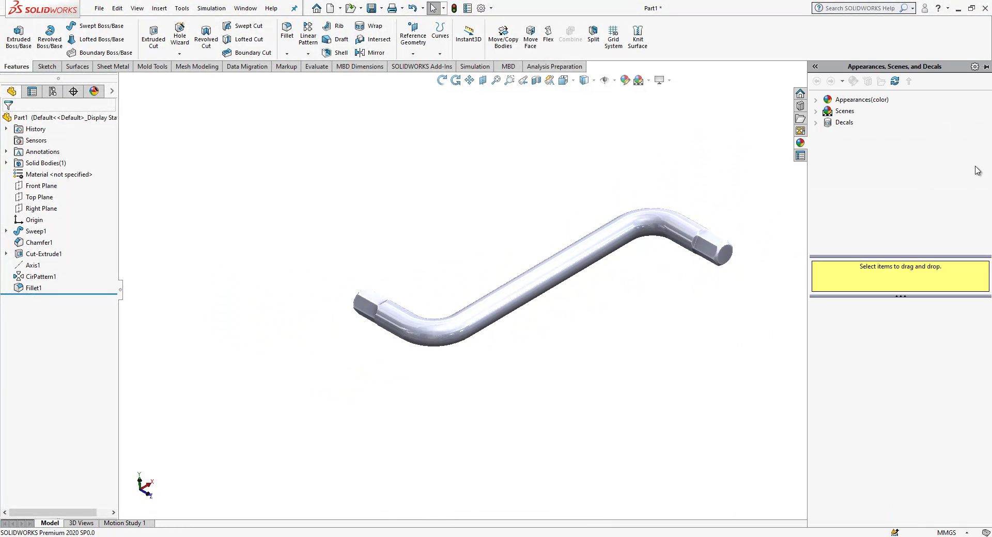
click(816, 100)
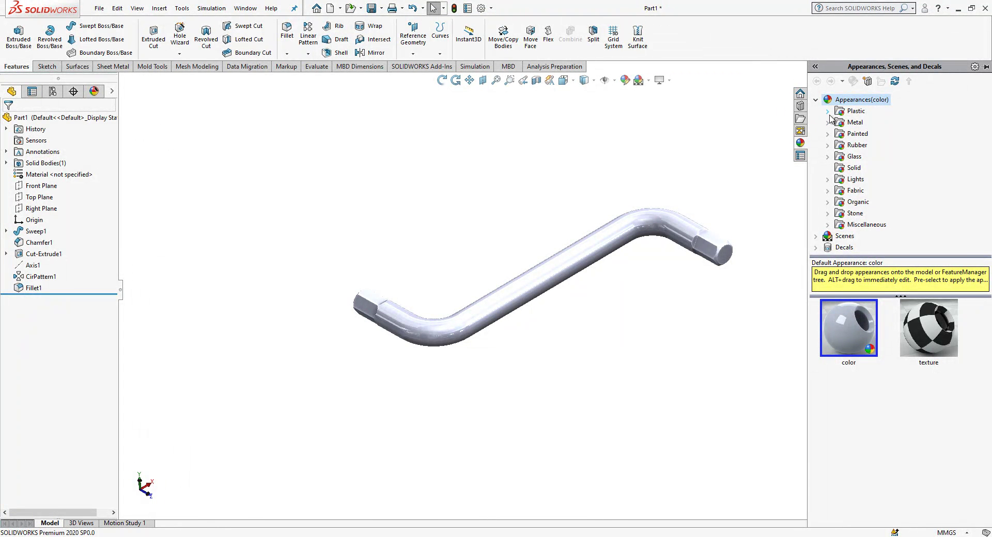
click(827, 122)
click(873, 133)
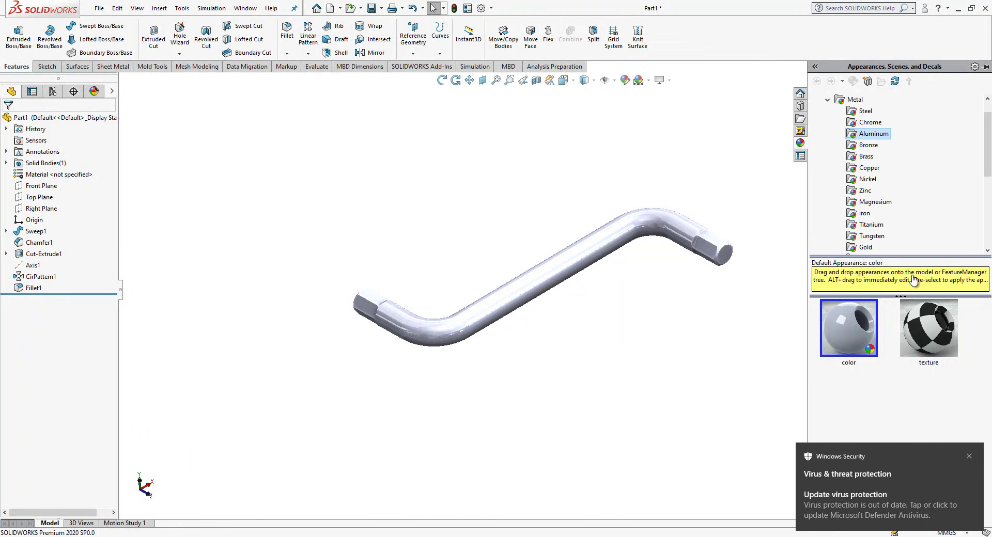
click(969, 456)
mouse_move(848, 408)
mouse_down()
mouse_move(607, 252)
mouse_move(616, 251)
mouse_up()
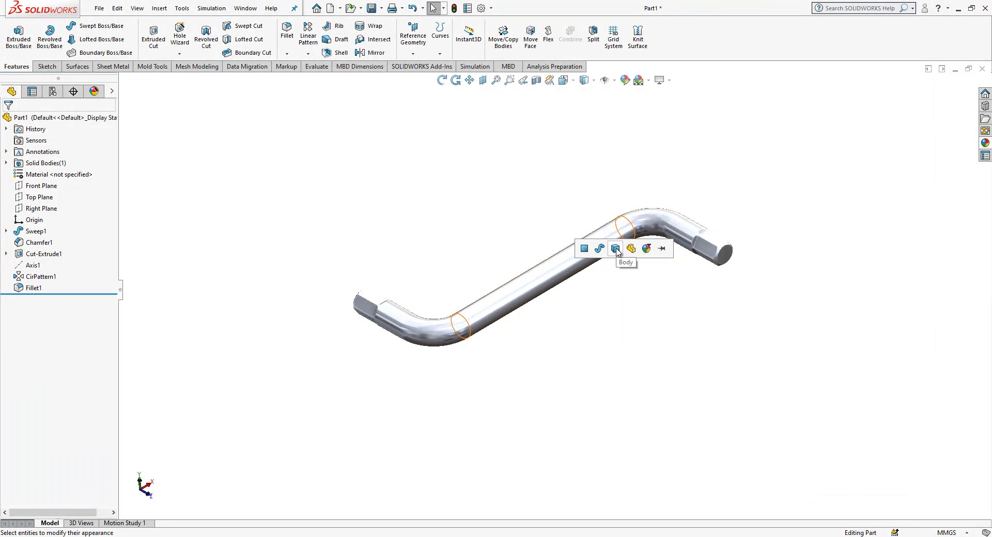
middle_drag(630, 307, 513, 418)
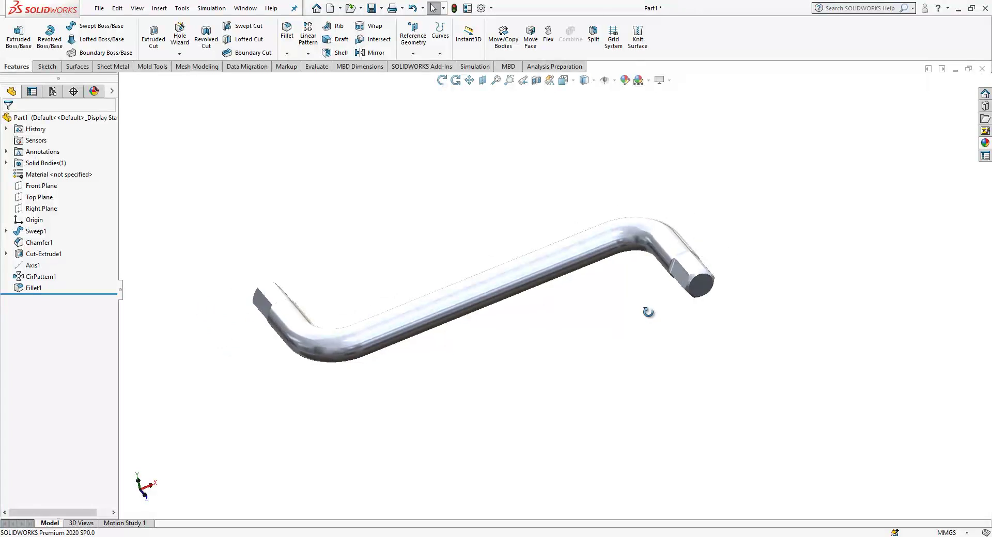
scroll(376, 317, down, 3)
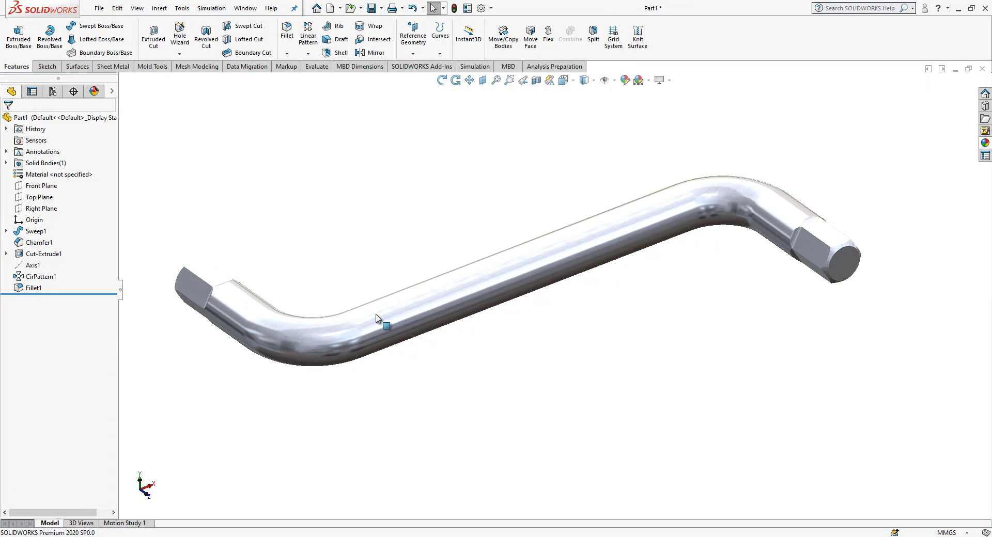